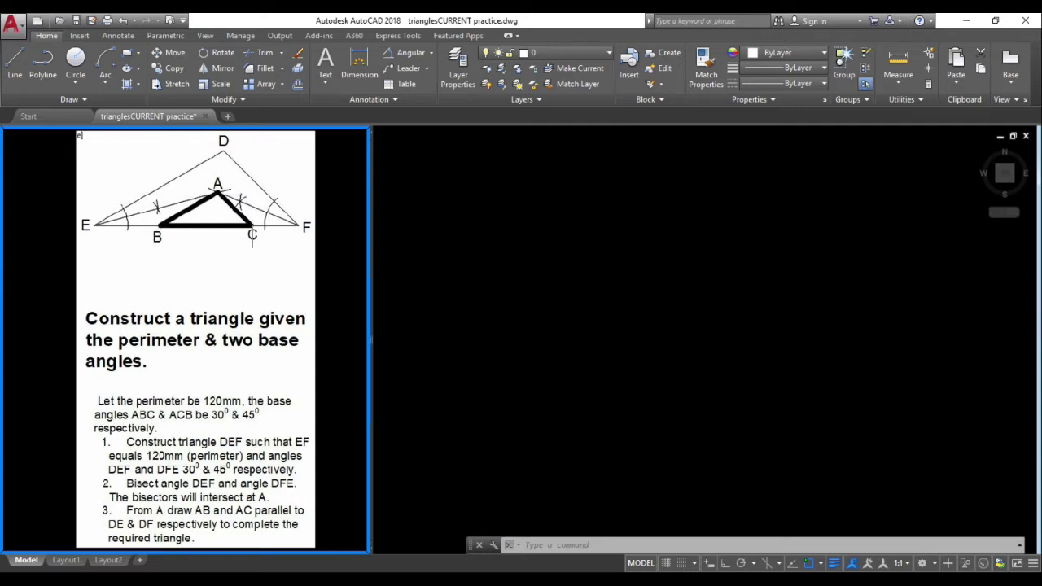
# Draw a 120-unit horizontal base line EF in the right viewport with Ortho on.
pyautogui.click(15, 59)
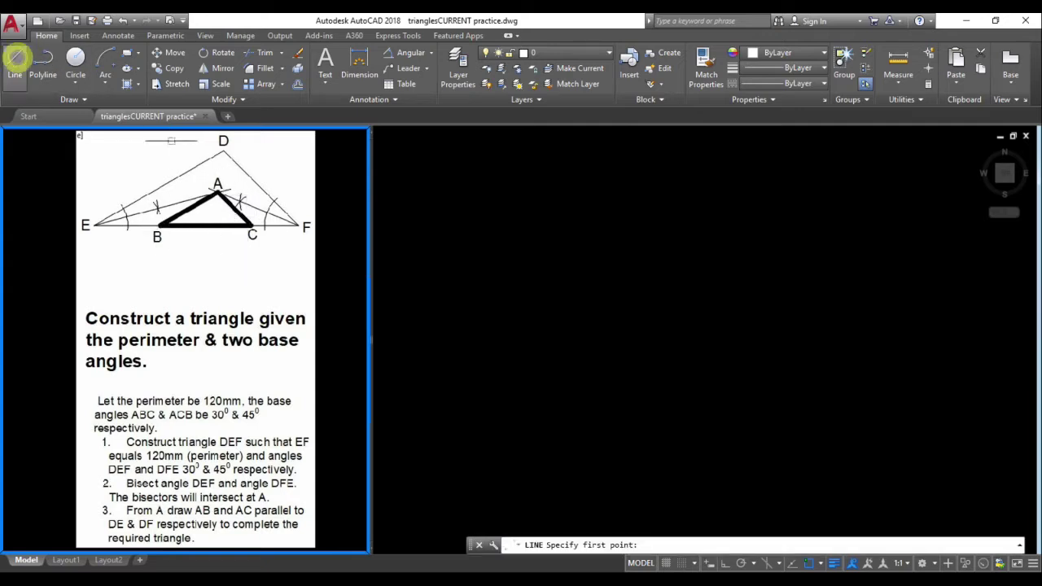
pyautogui.click(520, 374)
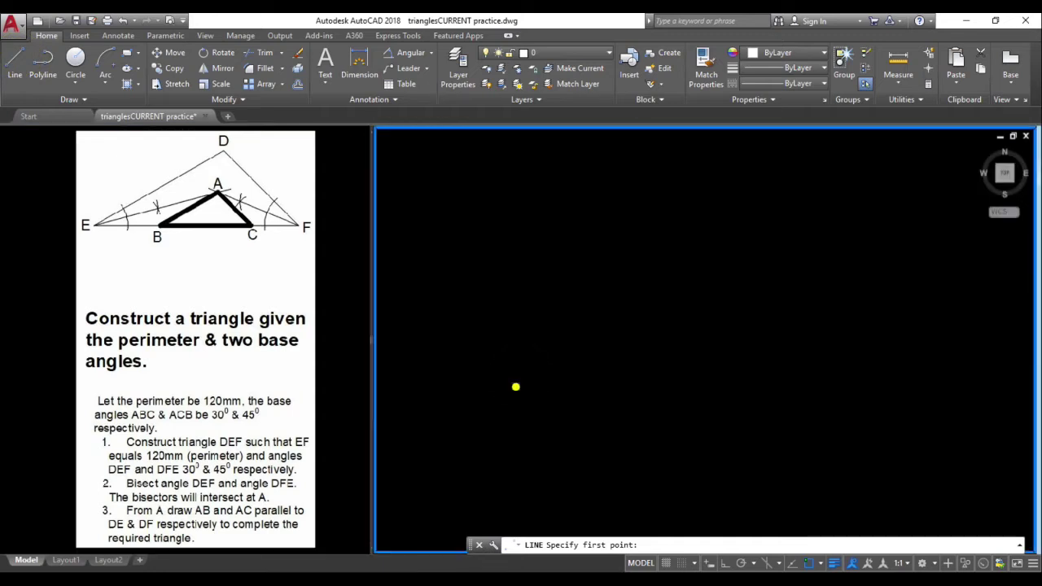
pyautogui.click(516, 387)
pyautogui.click(725, 563)
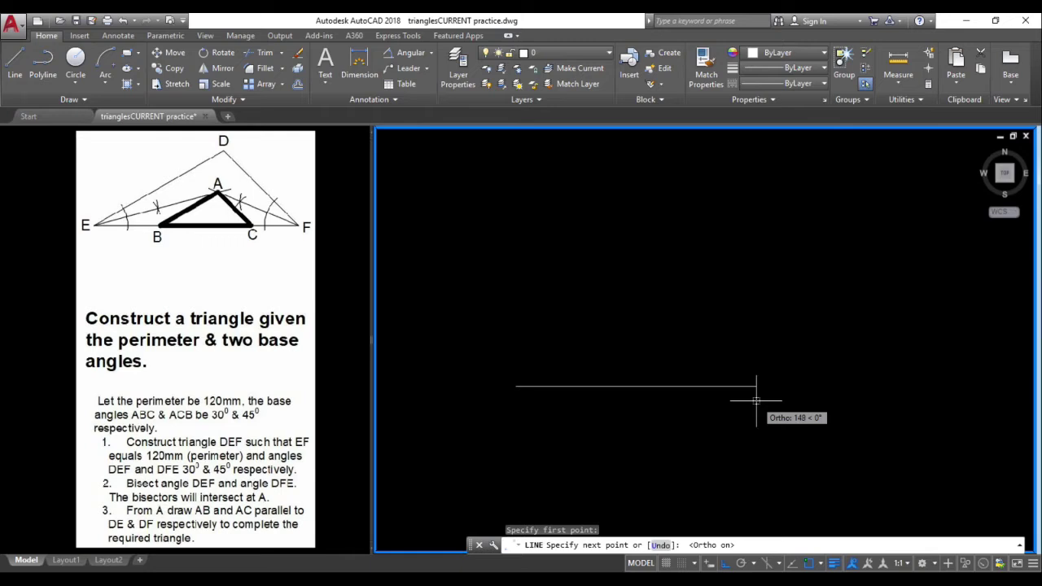
pyautogui.press('Return')
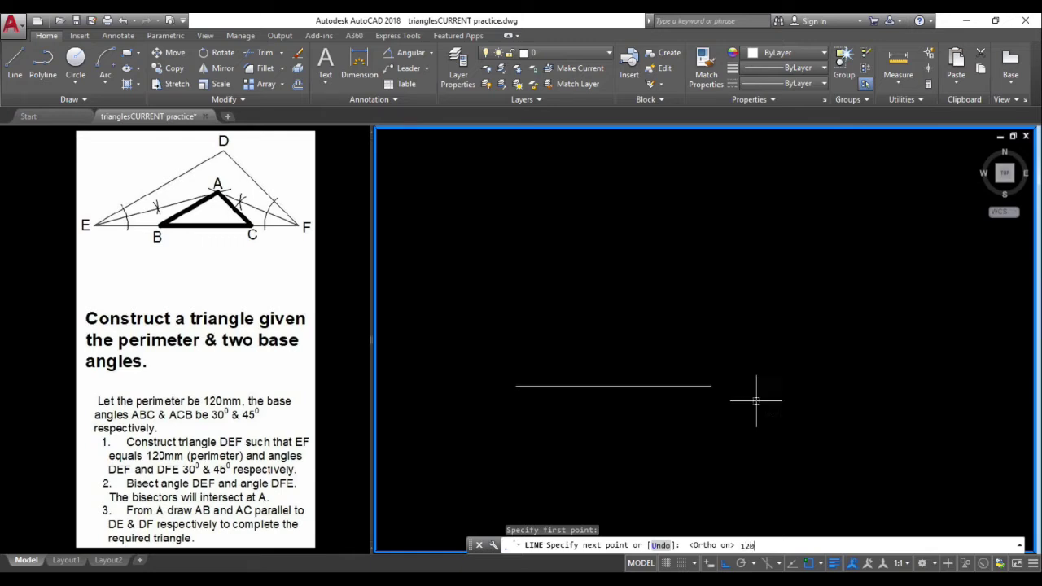
pyautogui.press('Escape')
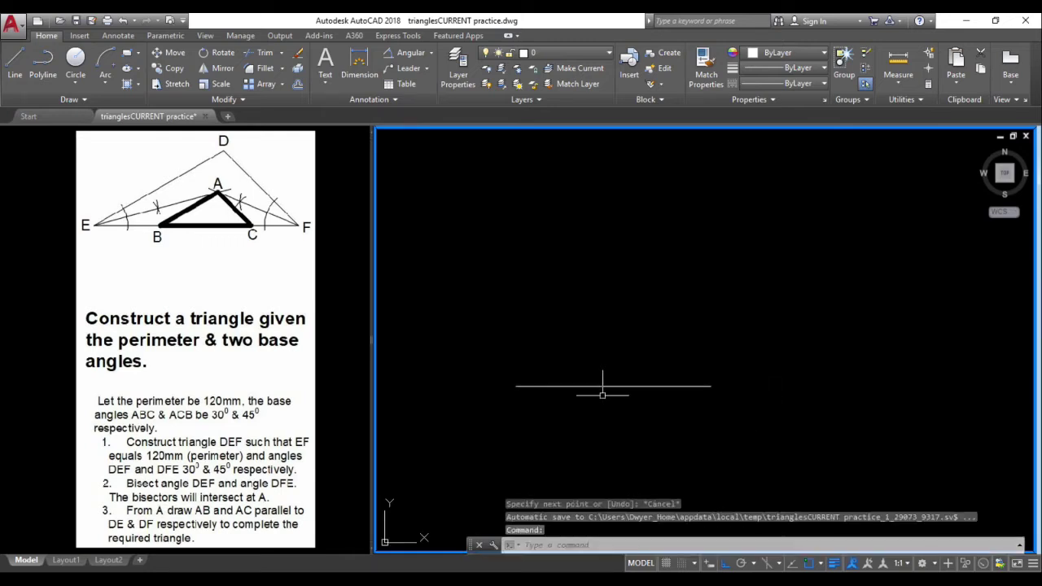
pyautogui.scroll(4, 616, 395)
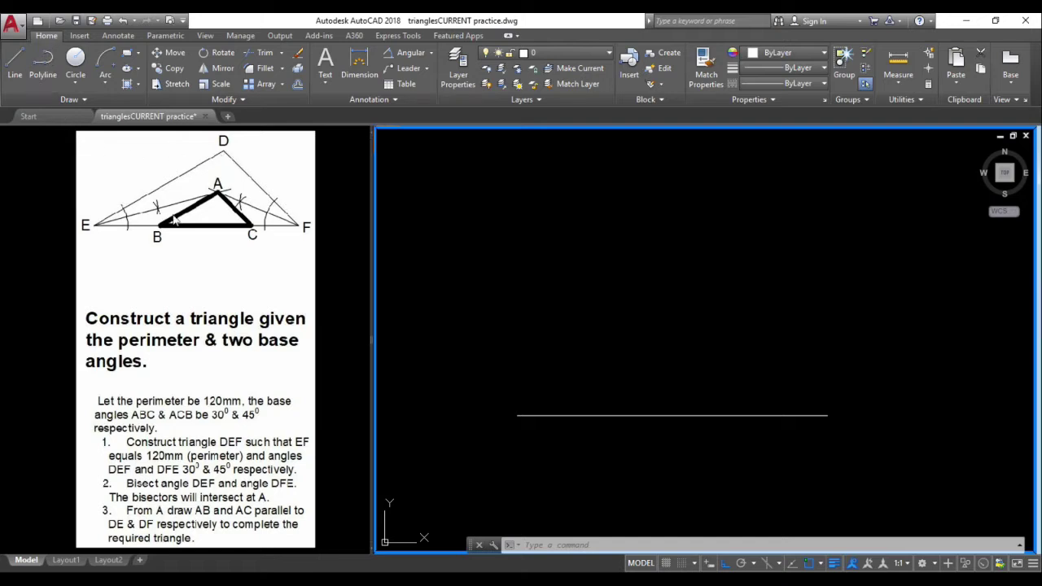
# Draw a line rising at 30° from end E, then begin a new line at end F.
pyautogui.click(16, 59)
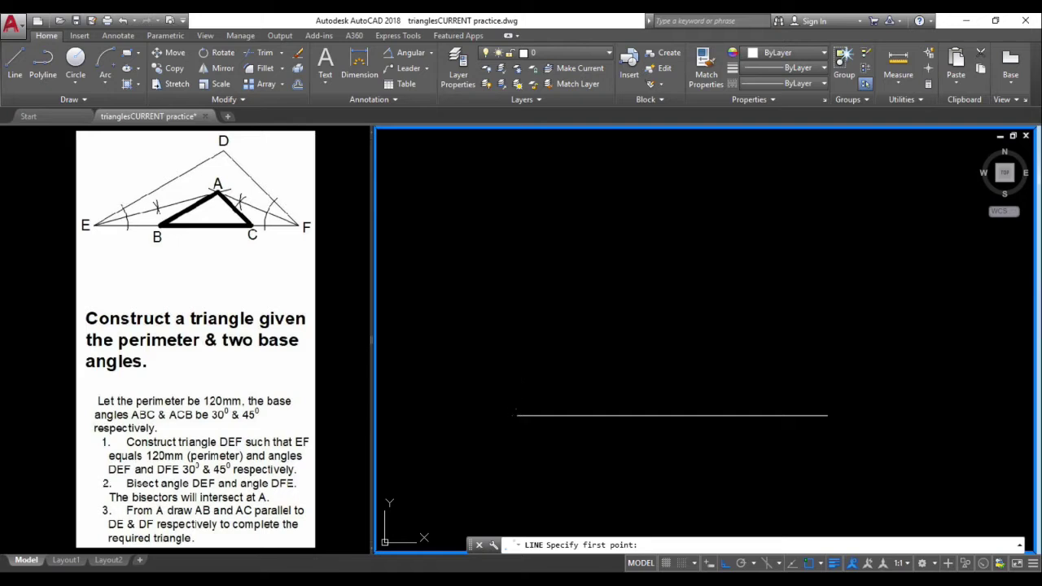
pyautogui.click(521, 417)
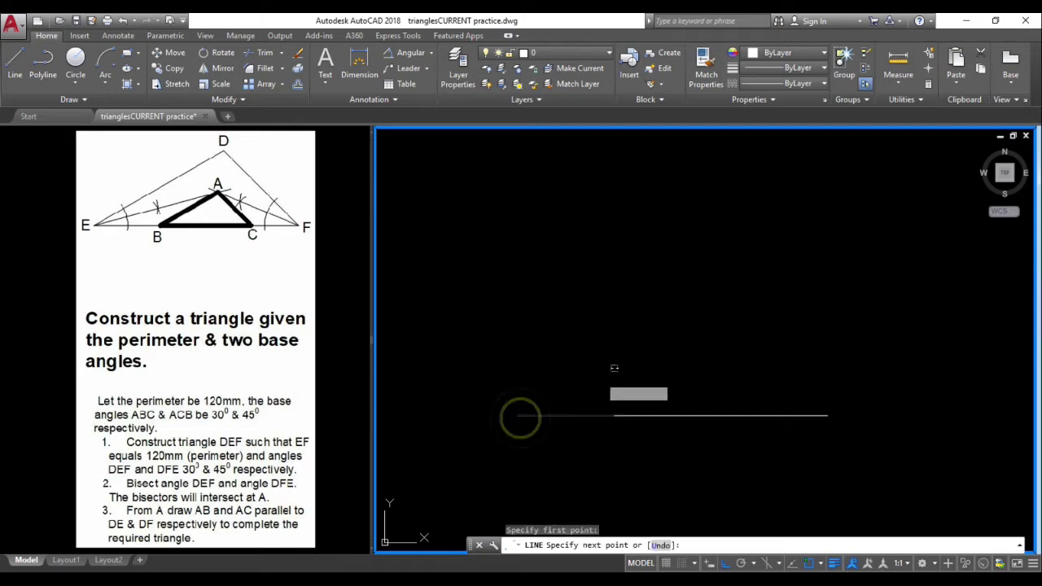
pyautogui.click(723, 563)
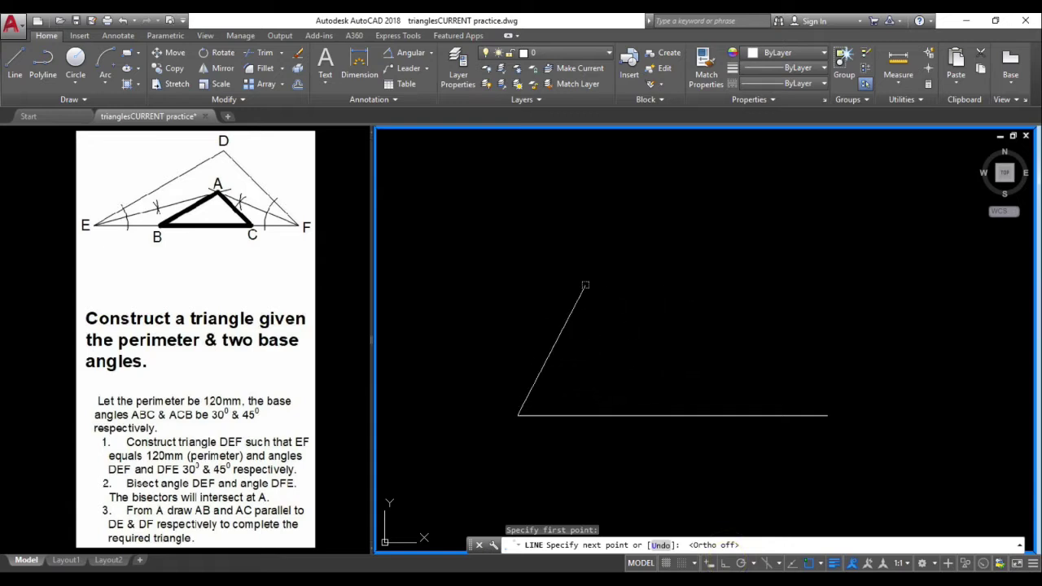
pyautogui.write('<')
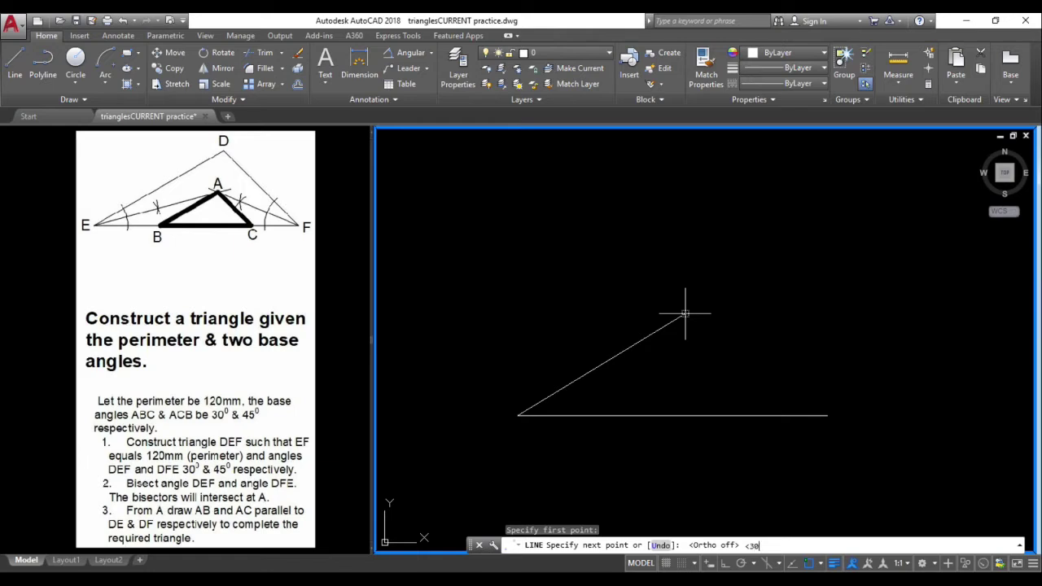
pyautogui.write('30')
pyautogui.press('Return')
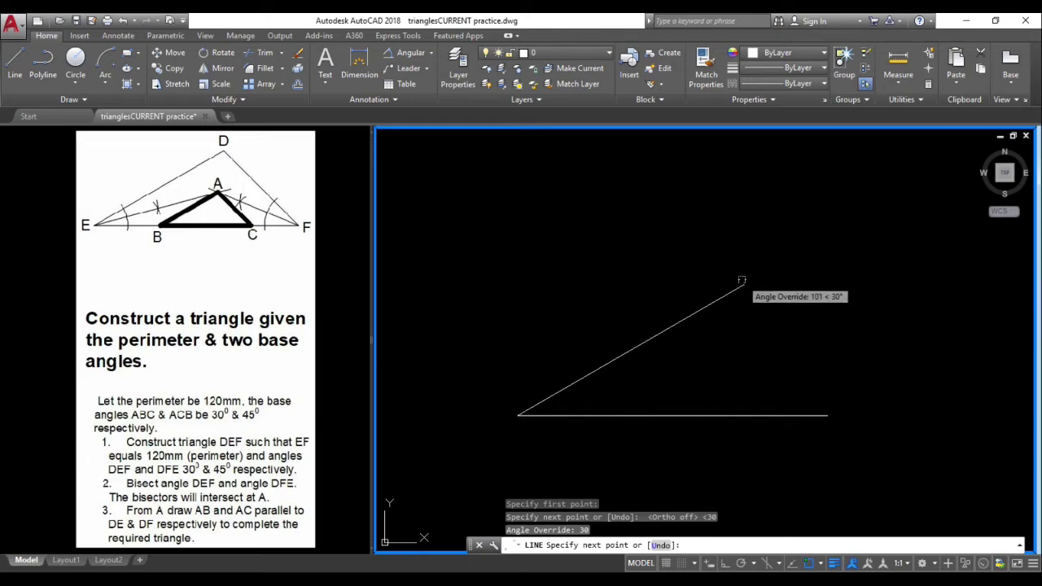
pyautogui.click(746, 285)
pyautogui.press('Escape')
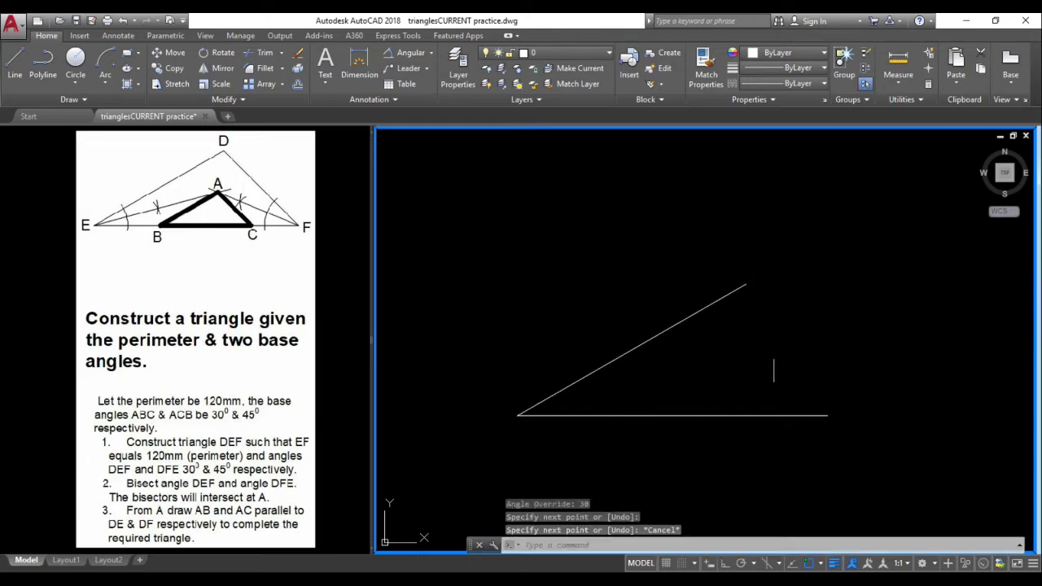
pyautogui.click(16, 62)
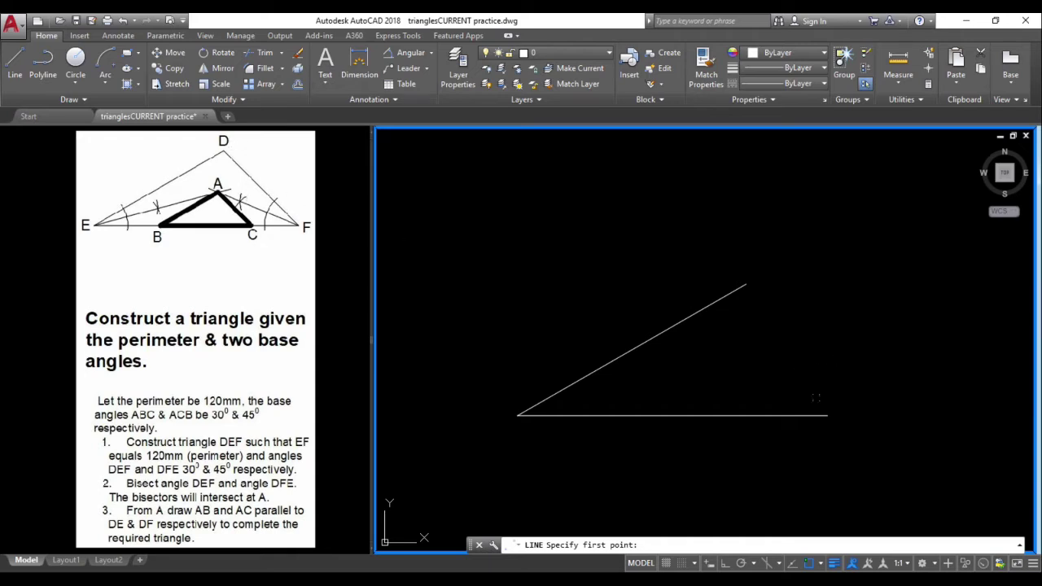
pyautogui.click(825, 418)
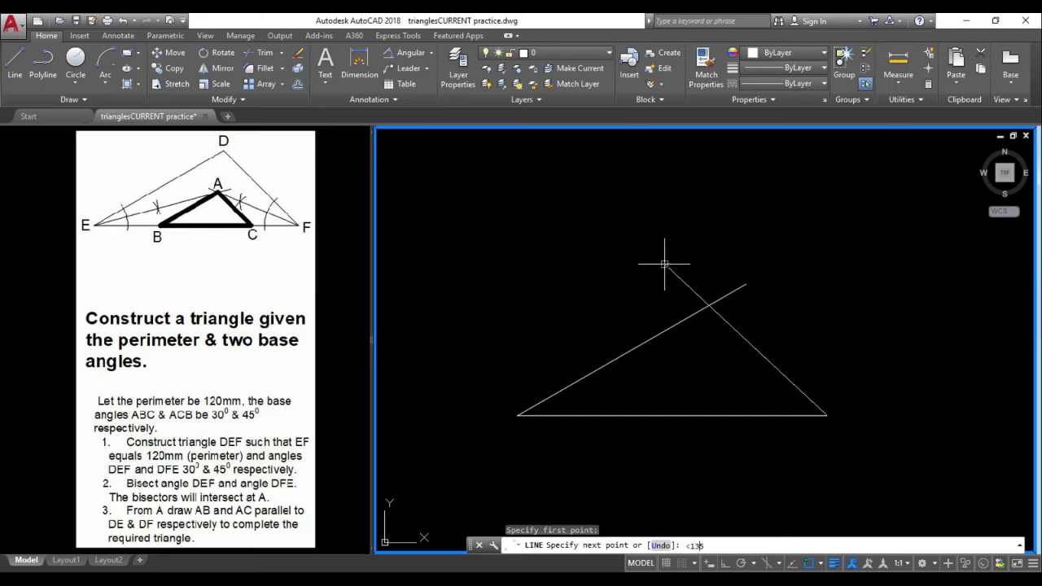
# Run the 135° line from F past the 30° line.
pyautogui.press('Return')
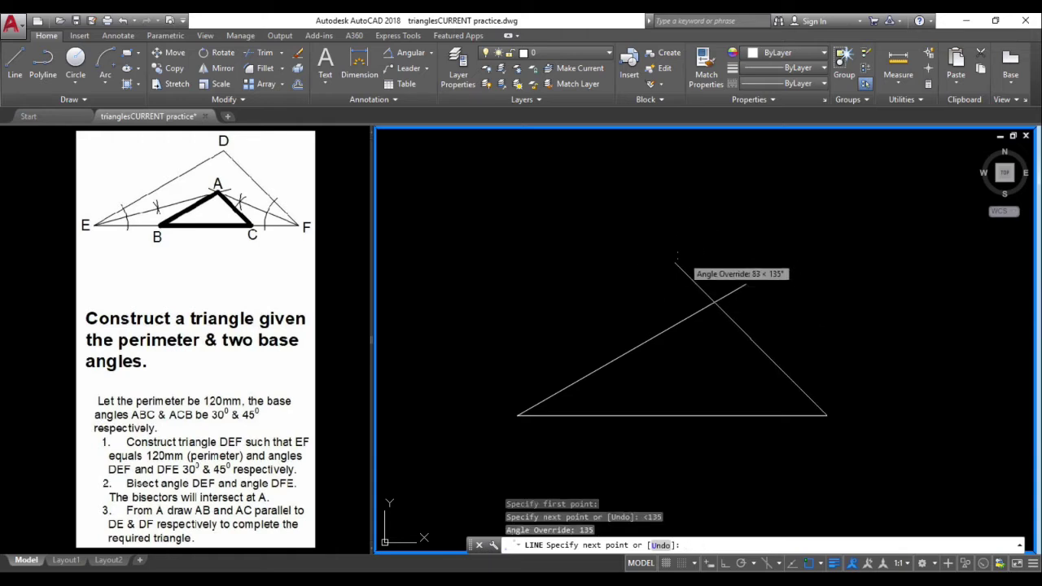
pyautogui.click(690, 276)
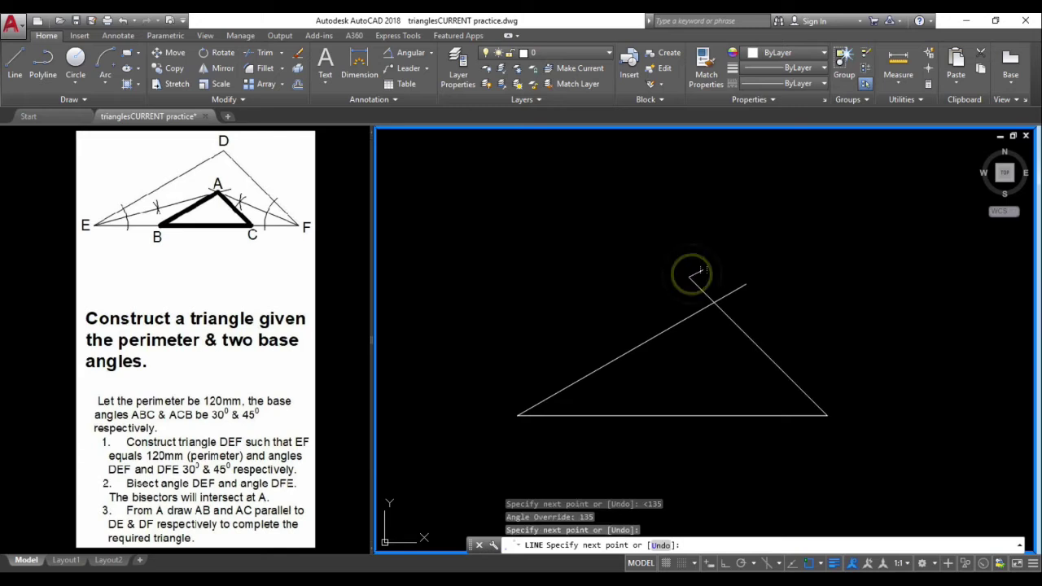
pyautogui.press('Escape')
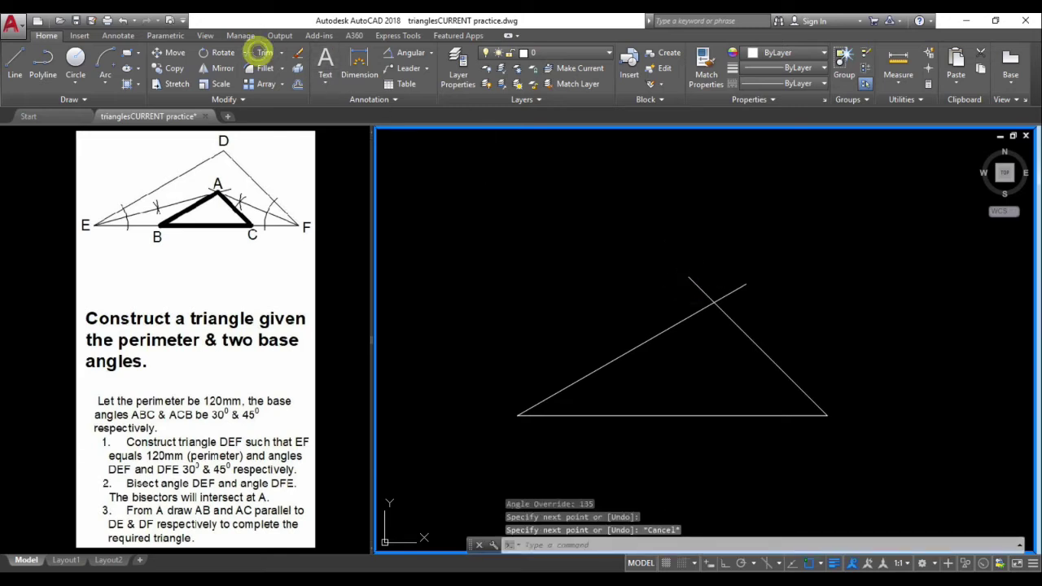
# Trim both overhangs above the apex to close triangle DEF.
pyautogui.click(261, 53)
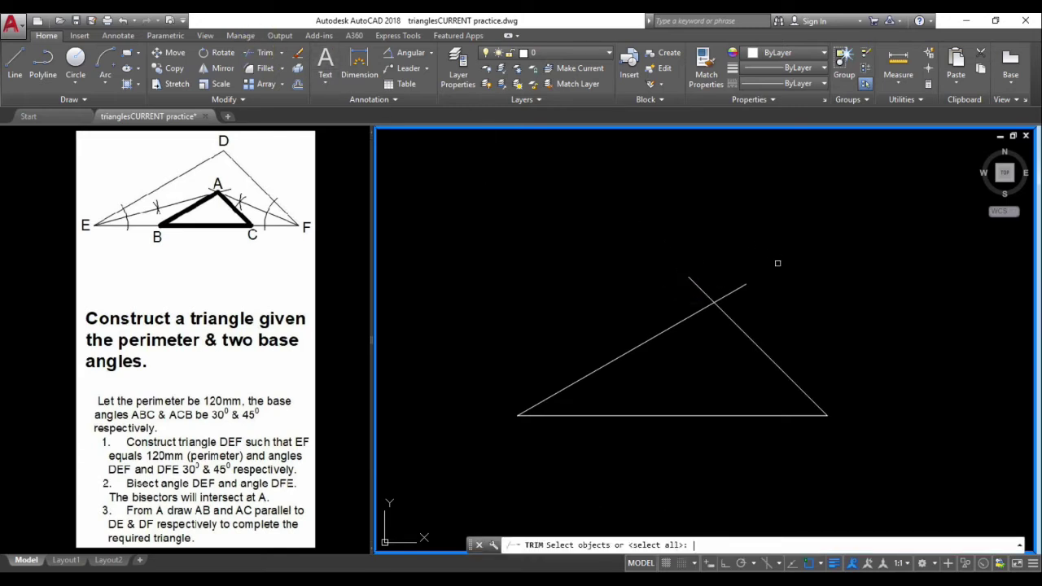
pyautogui.press('Return')
pyautogui.click(738, 286)
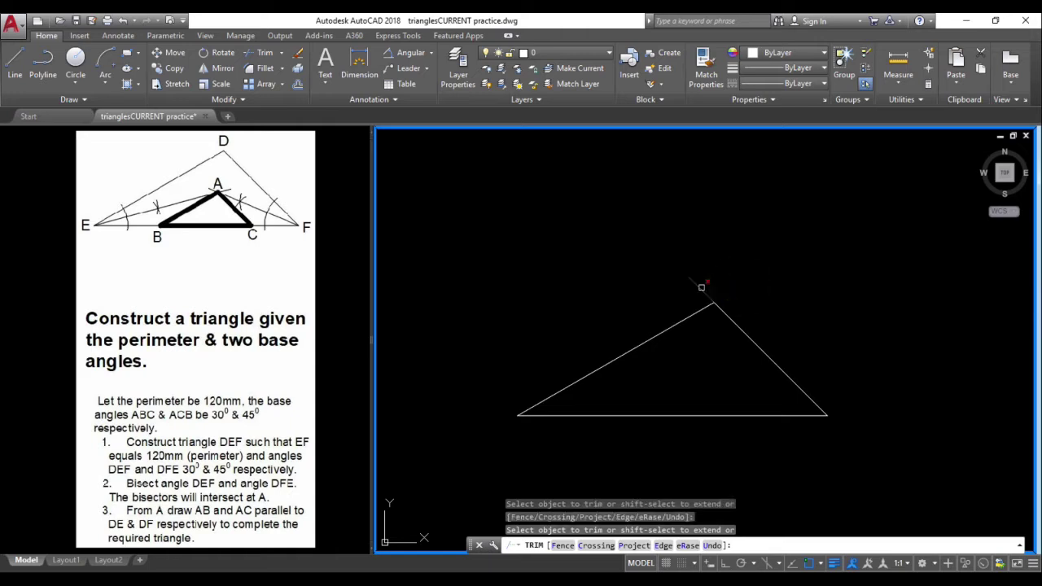
pyautogui.click(701, 288)
pyautogui.press('Escape')
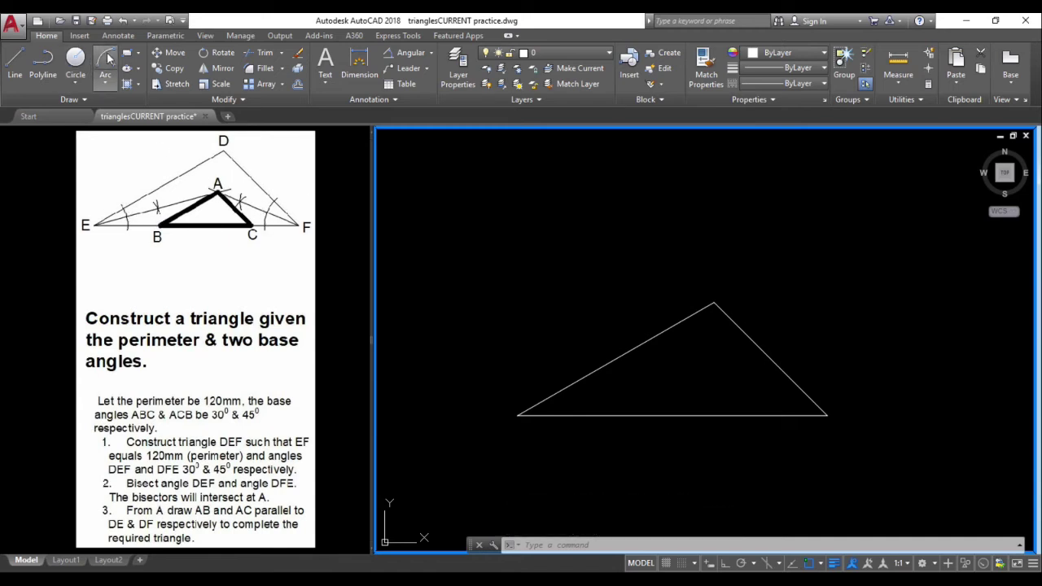
# Draw a radius-20 arc centred on vertex E across both of its sides.
pyautogui.click(105, 82)
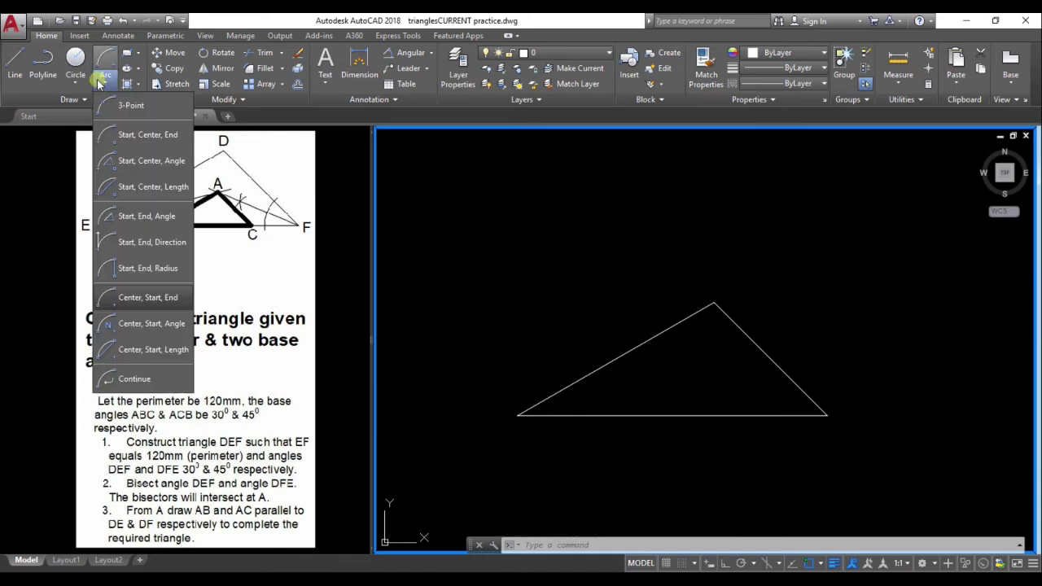
pyautogui.click(147, 297)
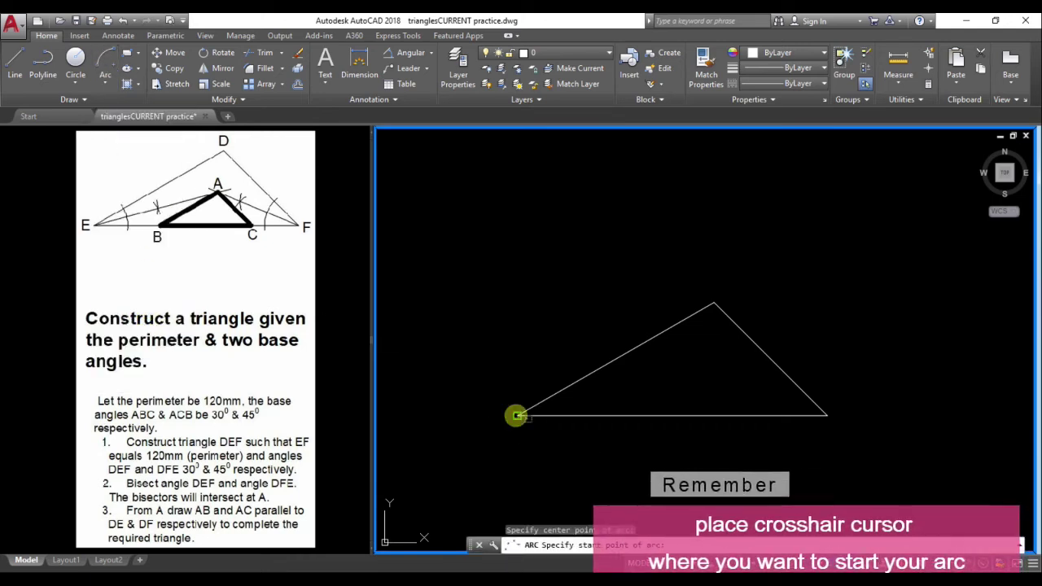
pyautogui.click(518, 415)
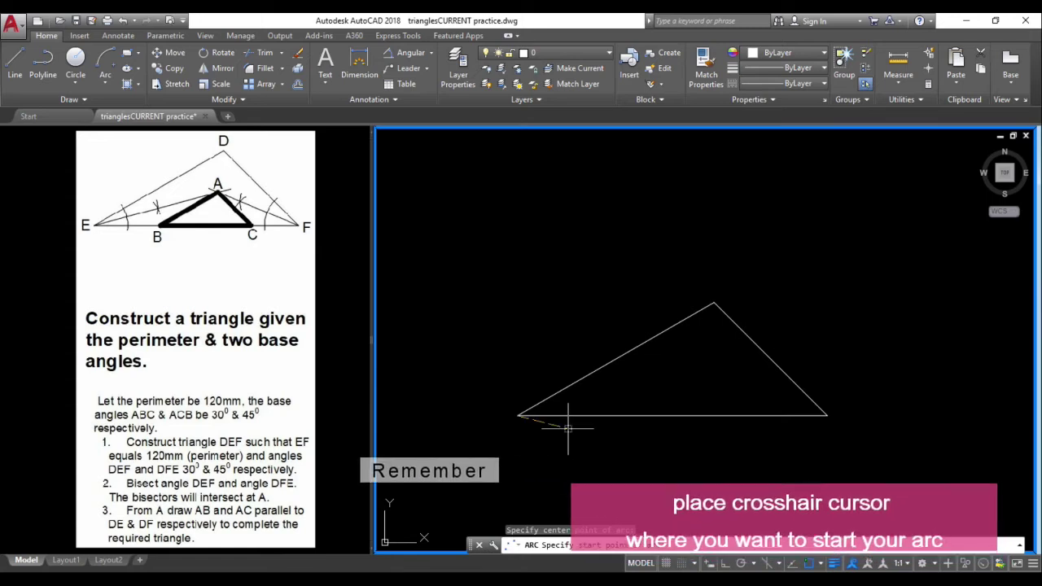
pyautogui.write('20')
pyautogui.press('Return')
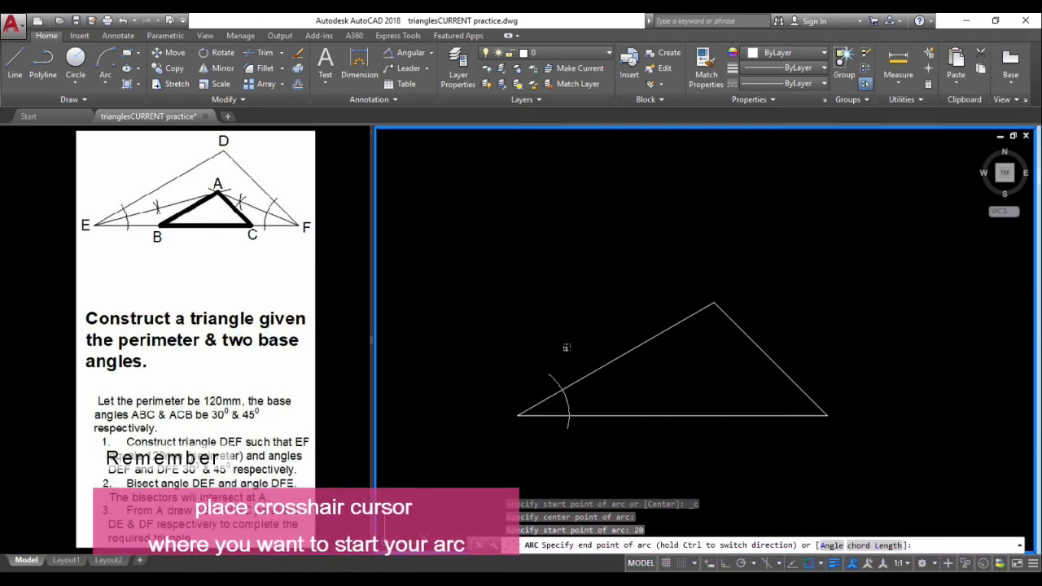
pyautogui.click(567, 356)
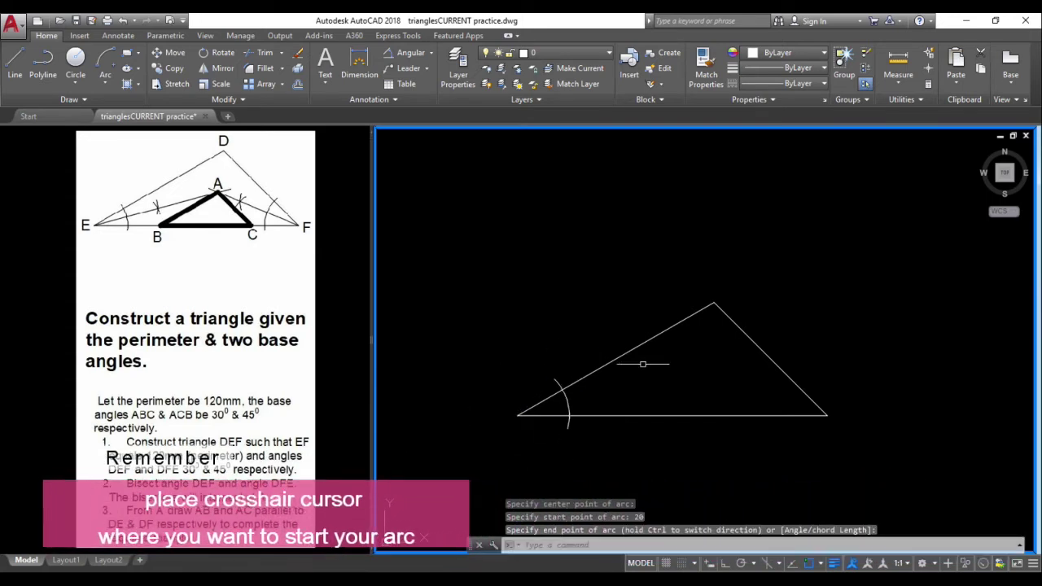
# Draw two radius-20 arcs from the big arc's intersections, crossing inside angle E.
pyautogui.click(106, 62)
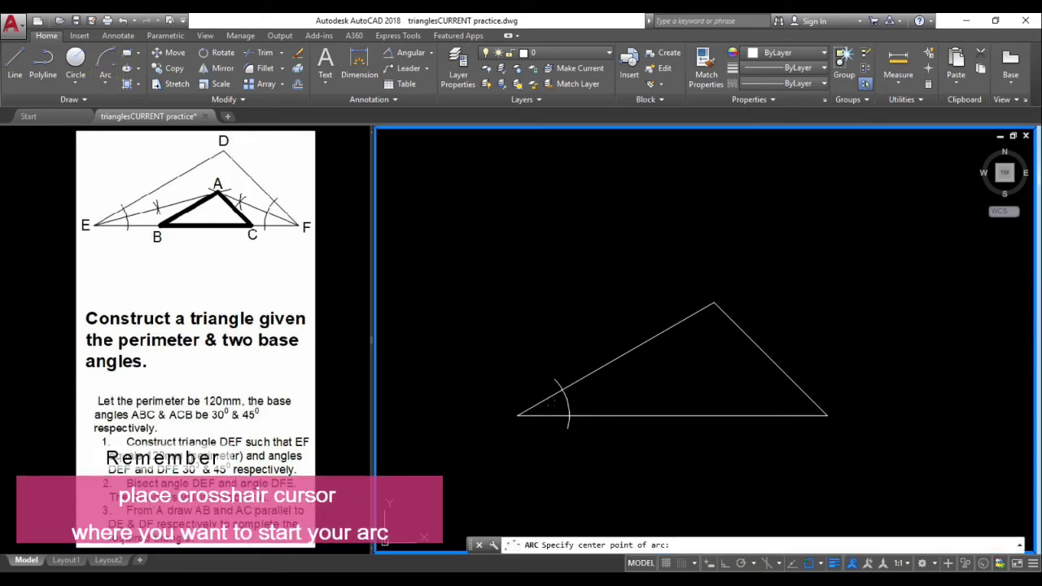
pyautogui.click(569, 416)
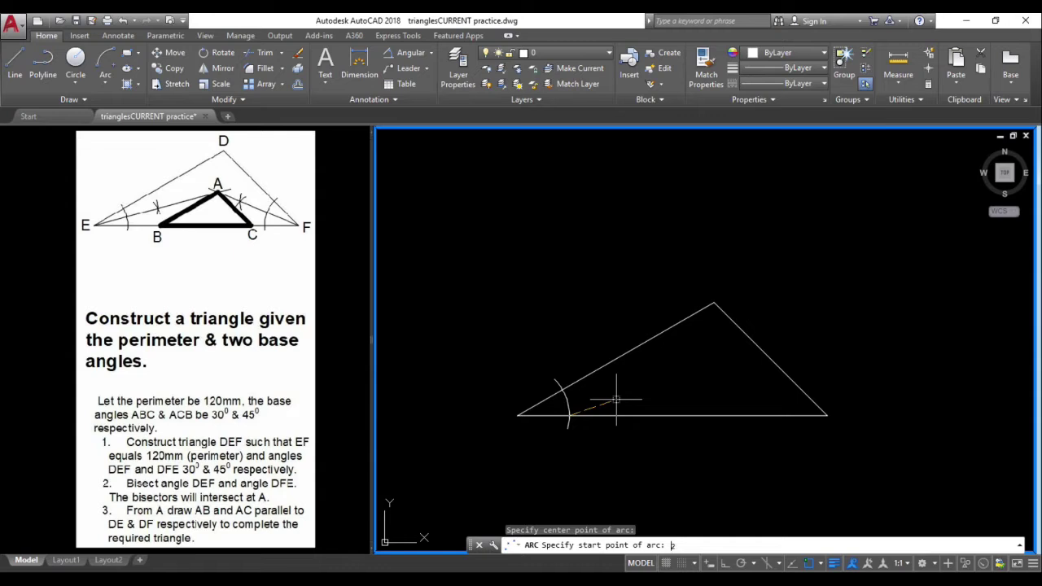
pyautogui.write('20')
pyautogui.press('Return')
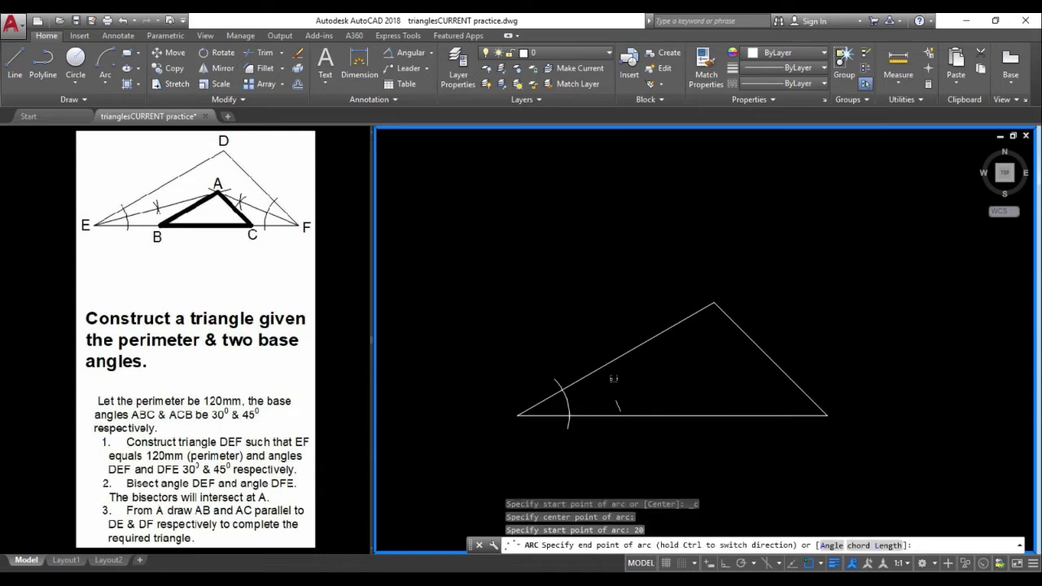
pyautogui.scroll(4, 612, 379)
pyautogui.click(600, 371)
pyautogui.click(106, 62)
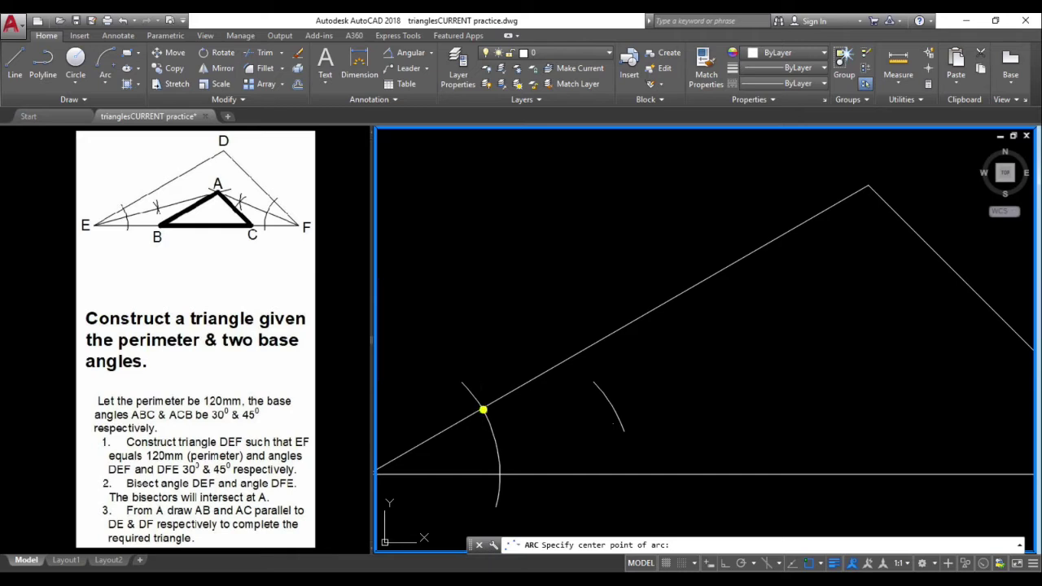
pyautogui.click(483, 410)
pyautogui.write('2')
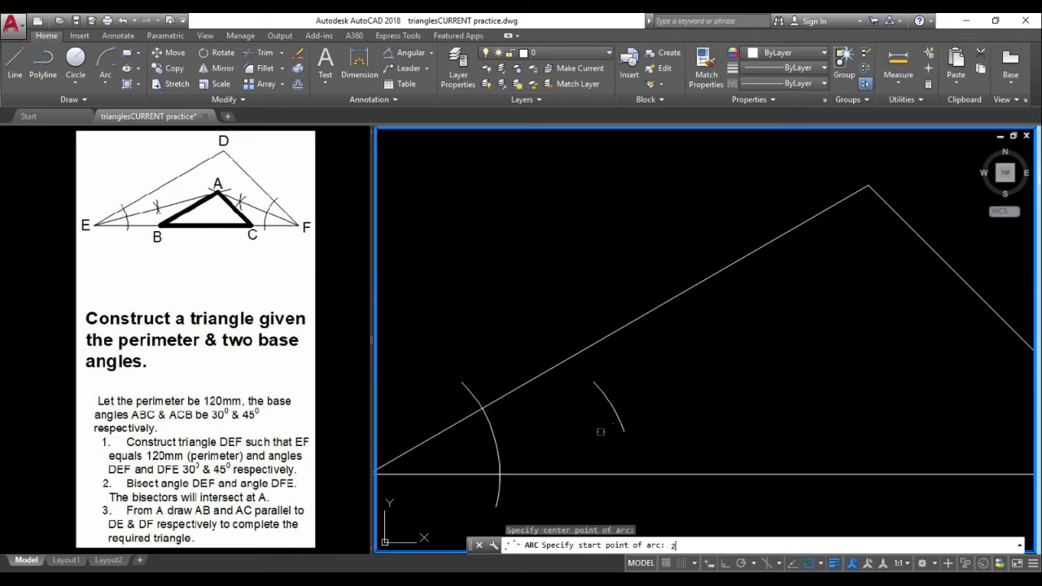
pyautogui.write('0')
pyautogui.press('Return')
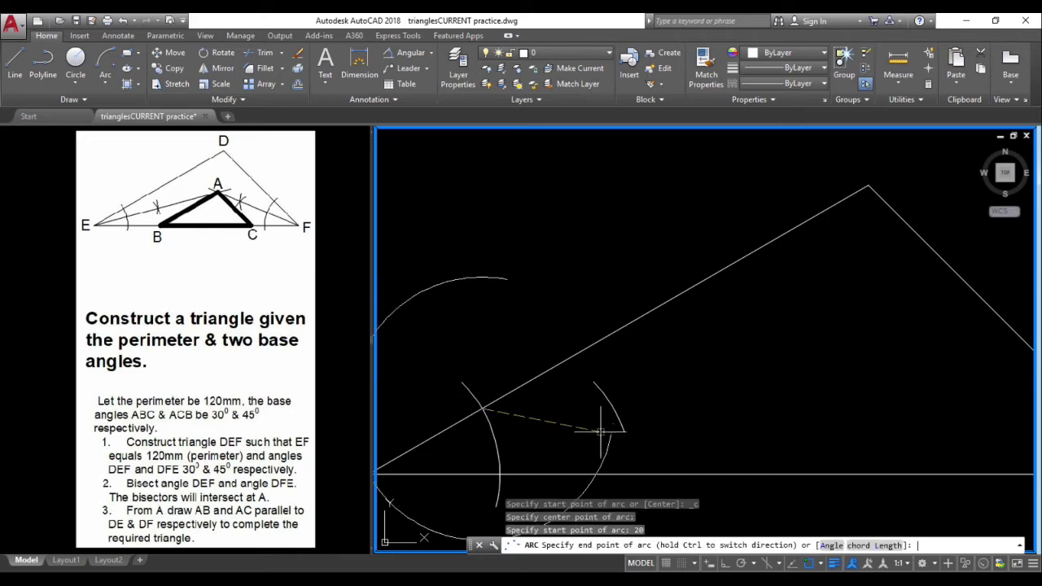
pyautogui.click(659, 376)
pyautogui.scroll(-3, 477, 309)
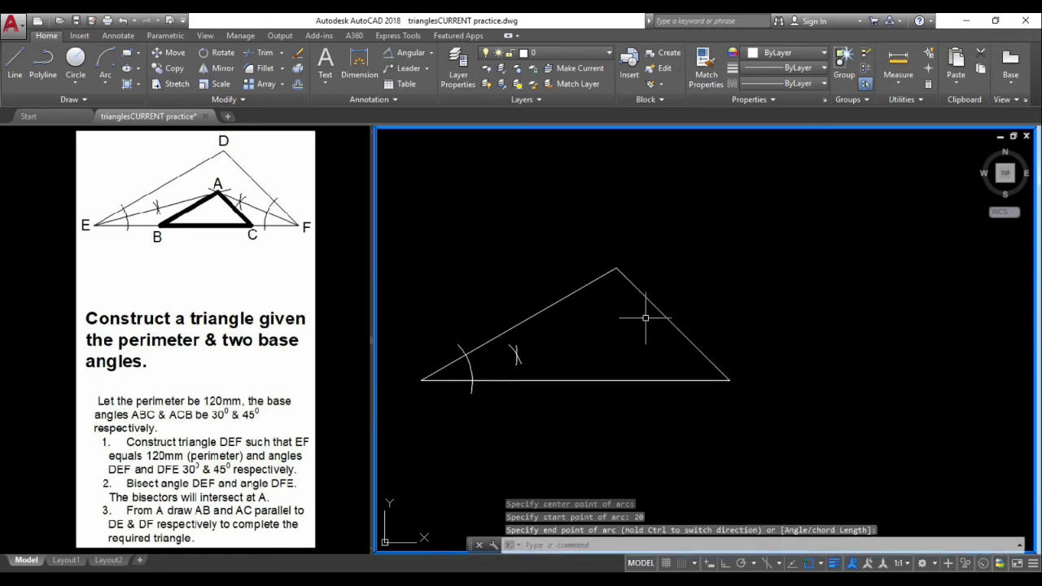
# Start the bisector line at vertex E toward the small arcs' crossing.
pyautogui.click(12, 58)
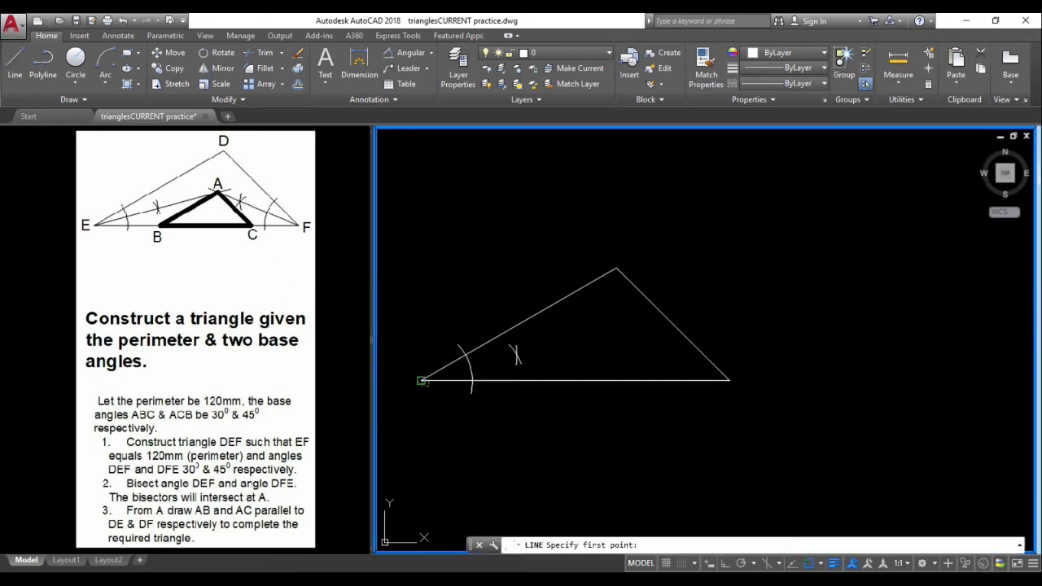
pyautogui.click(421, 380)
pyautogui.scroll(2, 472, 358)
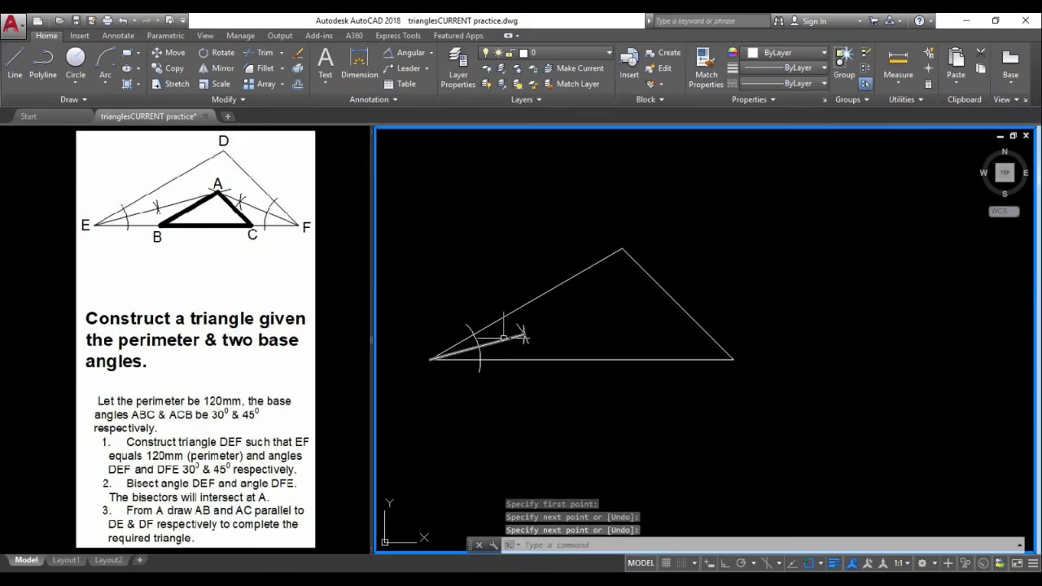
# Draw a large arc centred on vertex F spanning both of its sides.
pyautogui.click(105, 58)
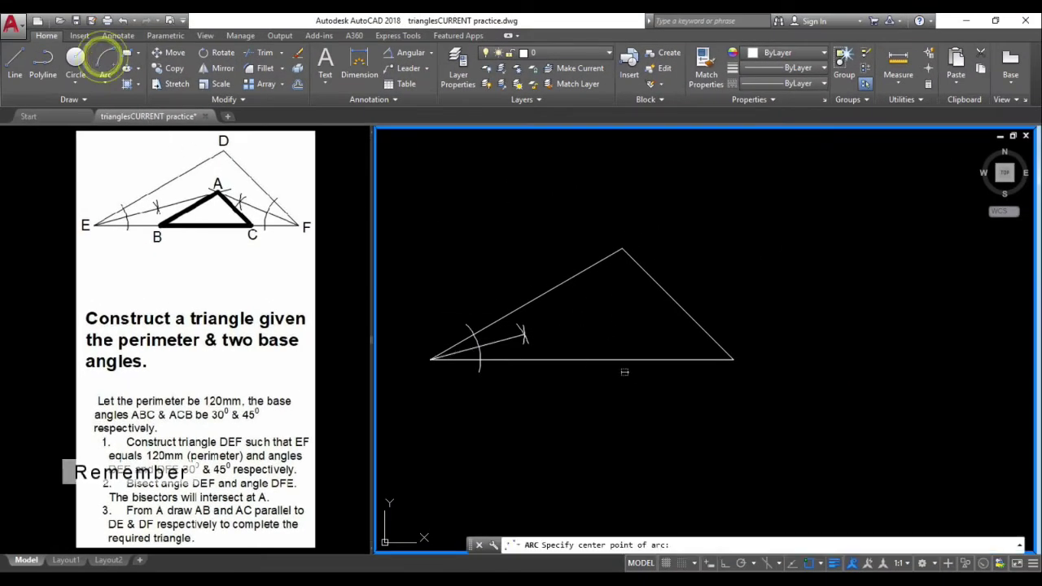
pyautogui.click(734, 359)
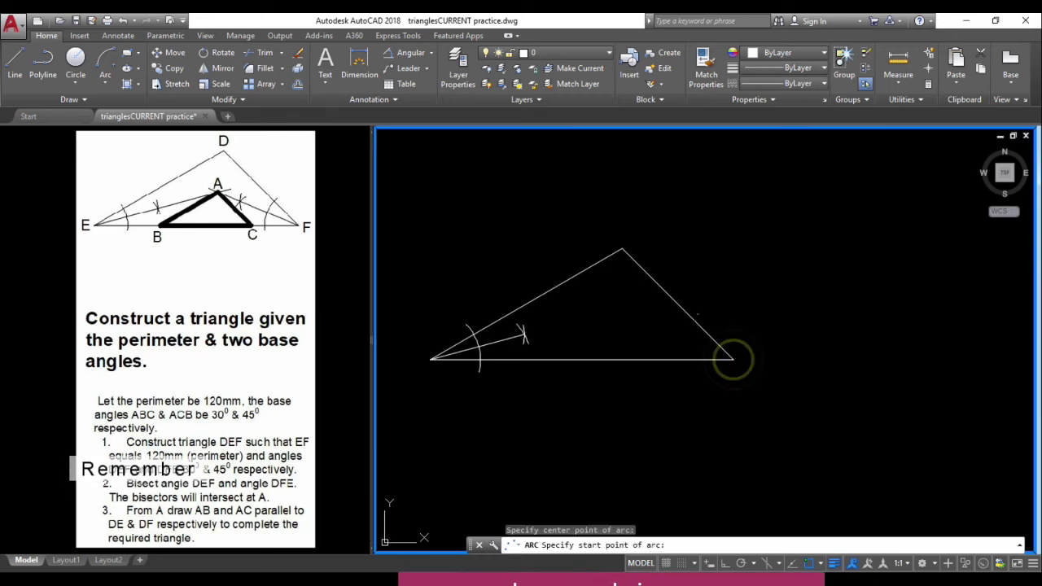
pyautogui.click(694, 307)
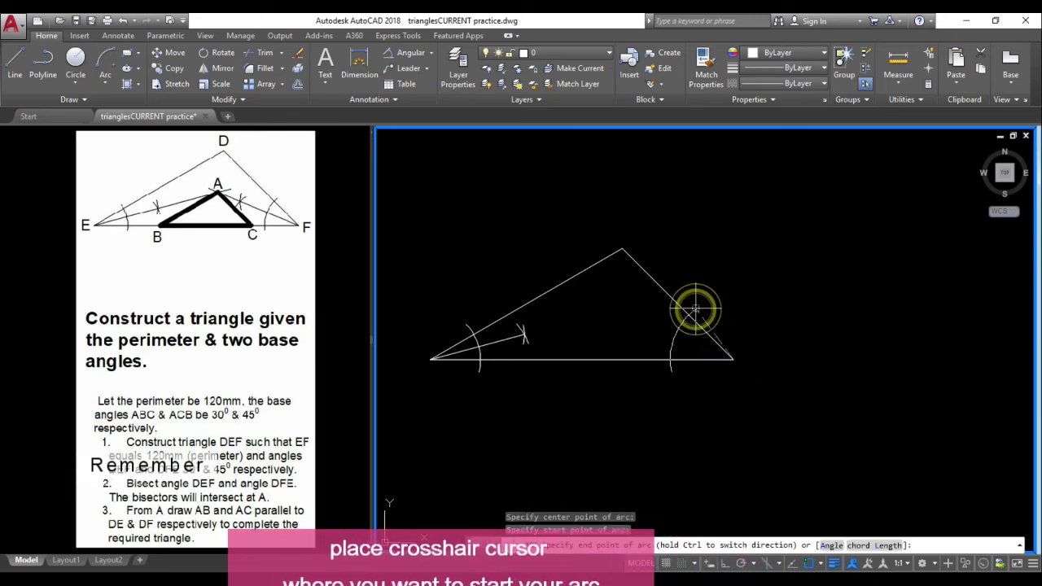
pyautogui.click(672, 368)
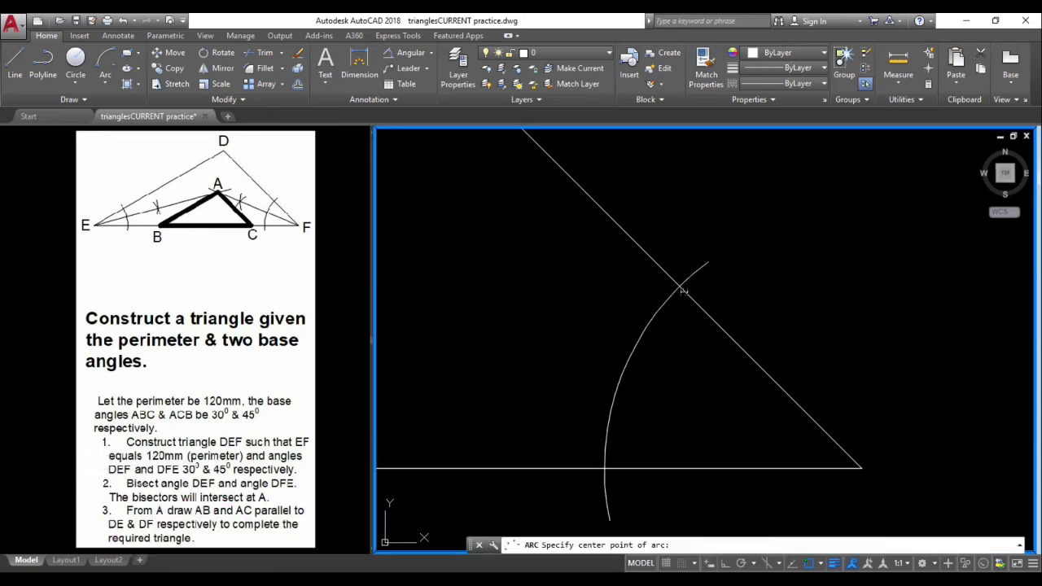
# Add radius-20 arcs from the big arc's intersections, crossing inside angle F.
pyautogui.click(678, 287)
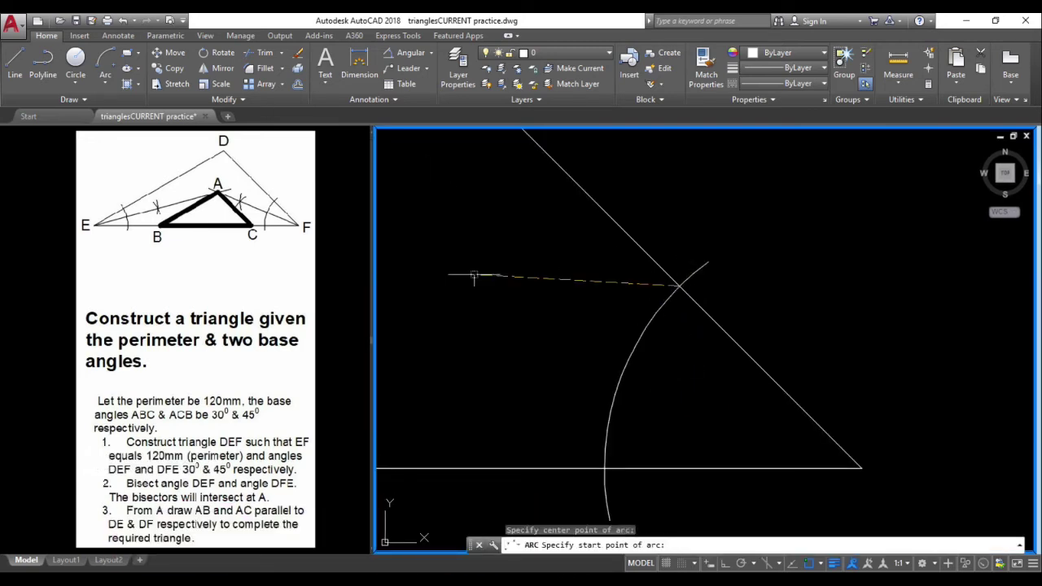
pyautogui.moveTo(477, 274)
pyautogui.mouseDown(button='middle')
pyautogui.moveTo(705, 317)
pyautogui.moveTo(740, 311)
pyautogui.mouseUp(button='middle')
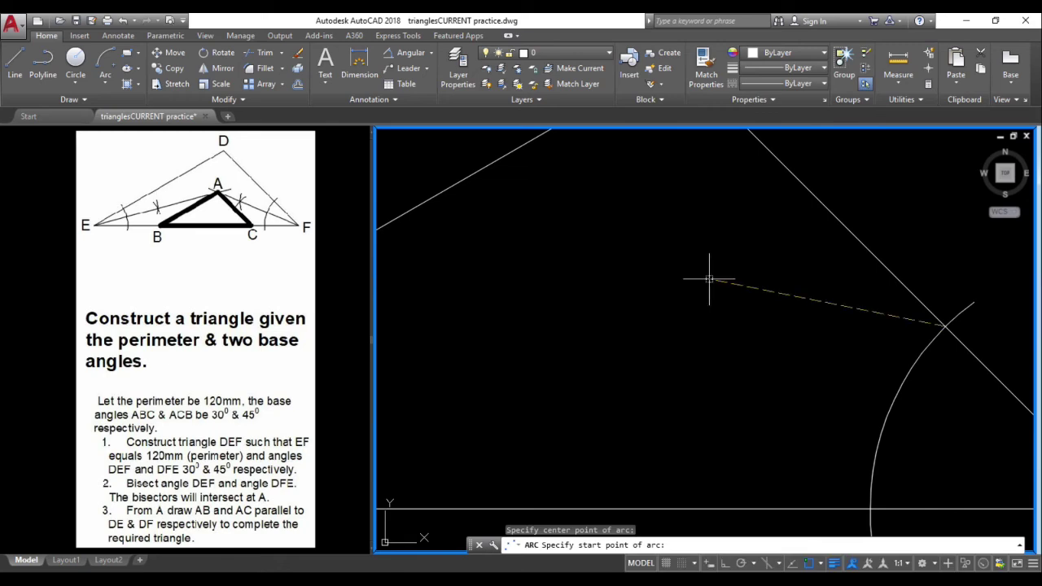
pyautogui.write('20')
pyautogui.press('Return')
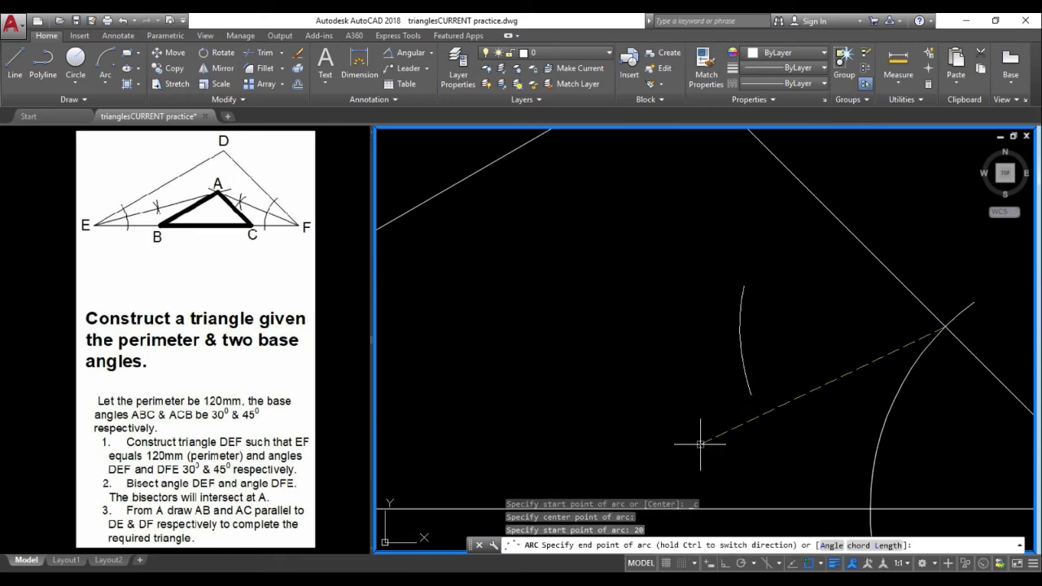
pyautogui.click(736, 449)
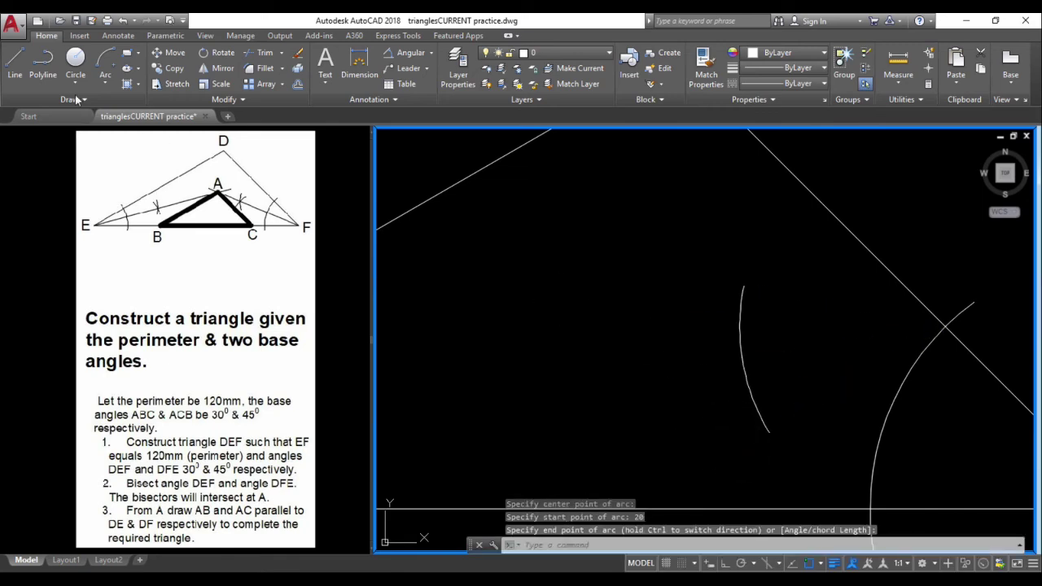
pyautogui.click(105, 63)
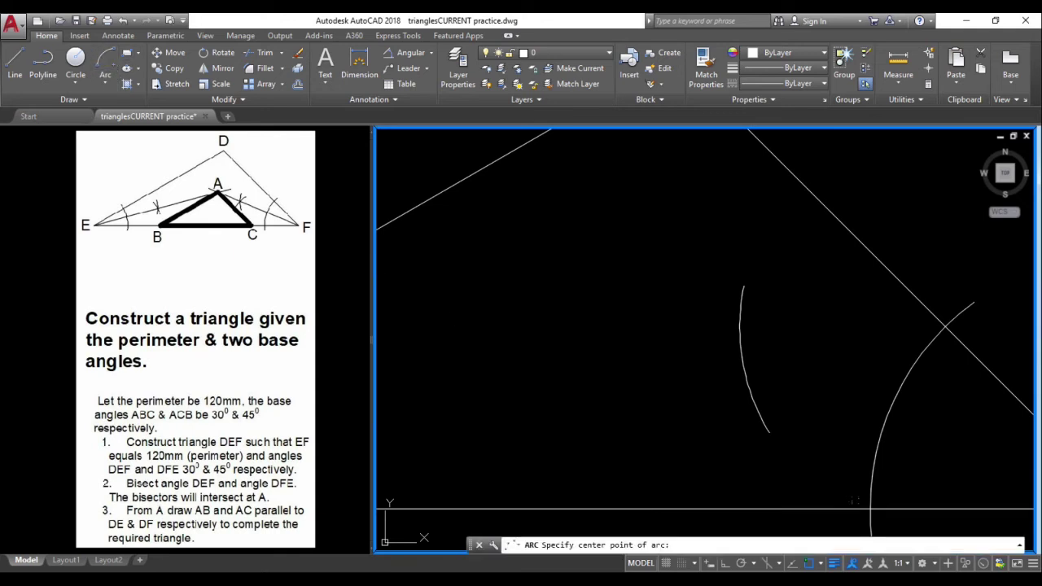
pyautogui.click(870, 509)
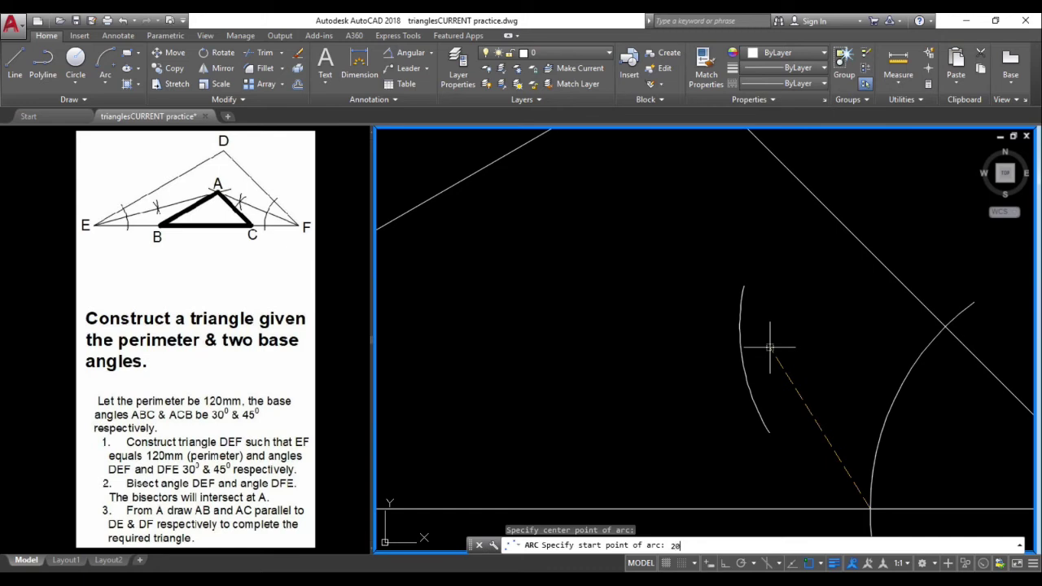
pyautogui.write('20')
pyautogui.press('Return')
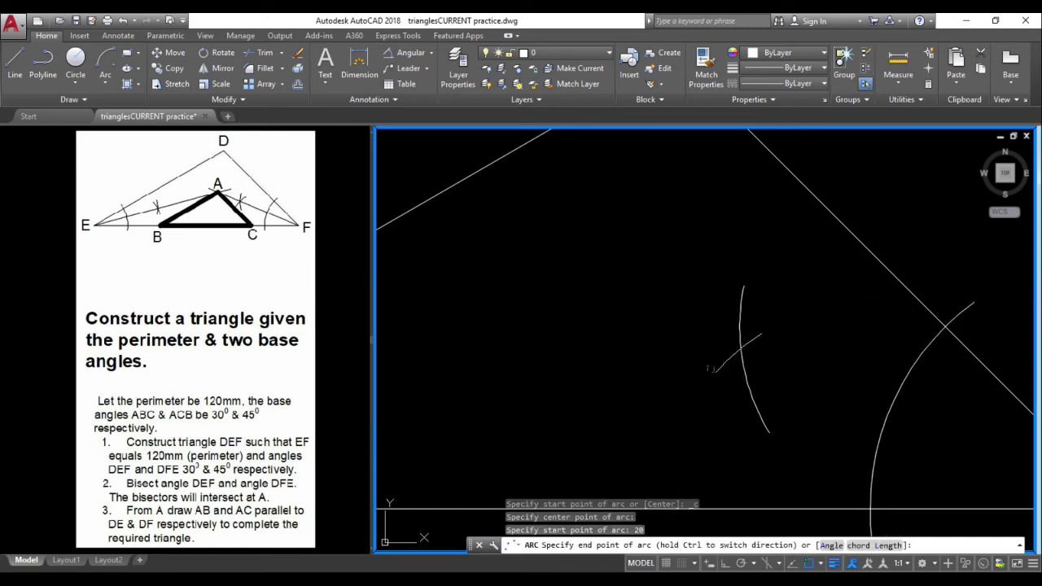
pyautogui.scroll(-3, 710, 366)
pyautogui.press('Escape')
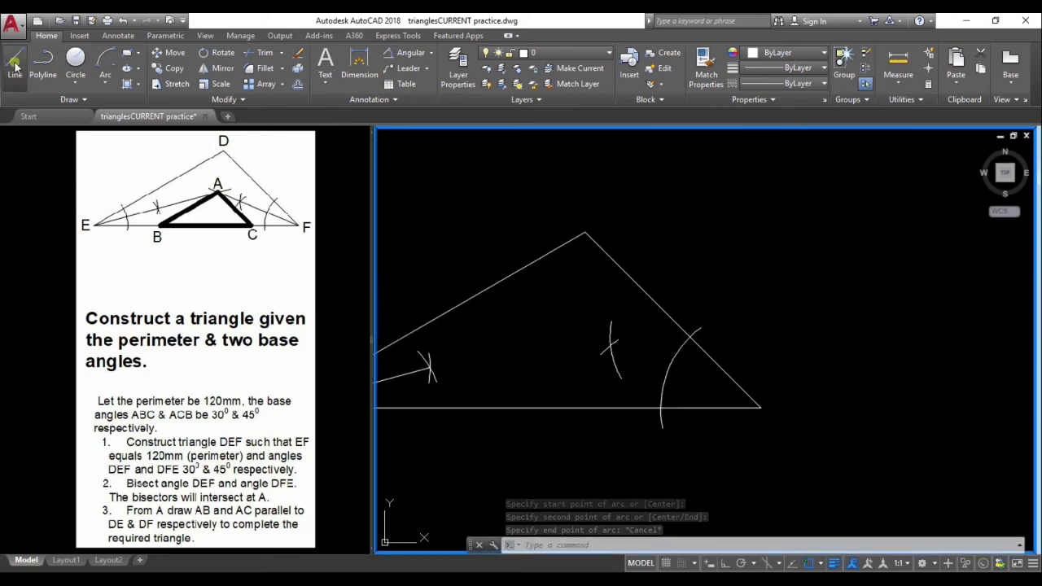
# Draw the bisector from vertex F to the crossing of its small arcs.
pyautogui.click(15, 66)
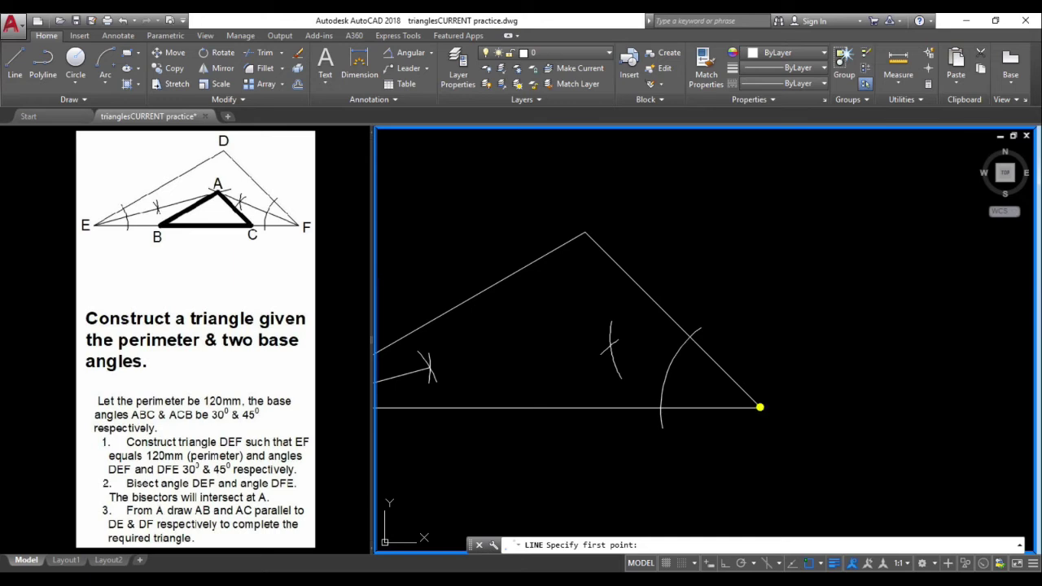
pyautogui.click(760, 407)
pyautogui.scroll(6, 580, 335)
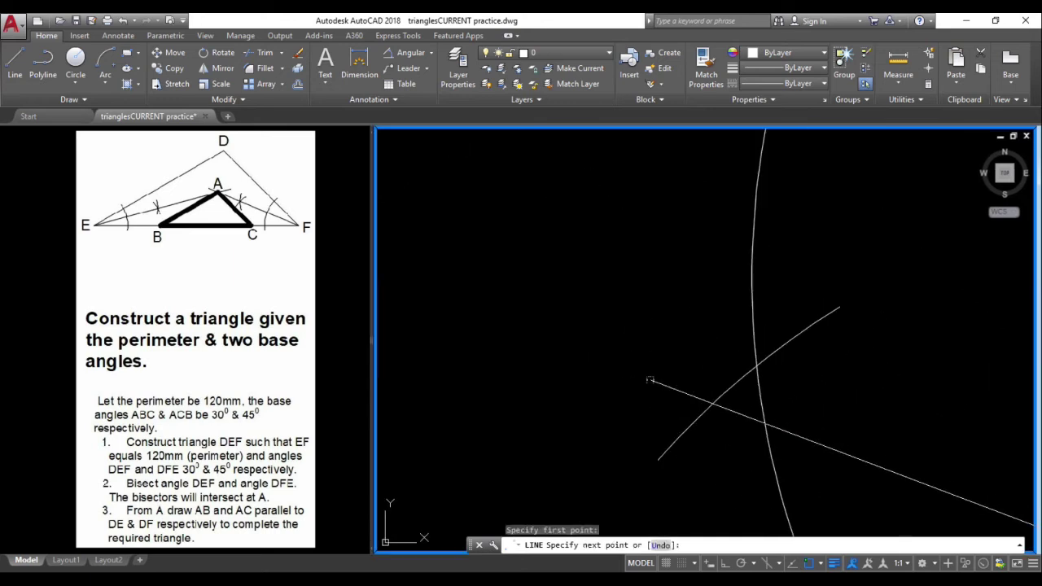
pyautogui.click(757, 366)
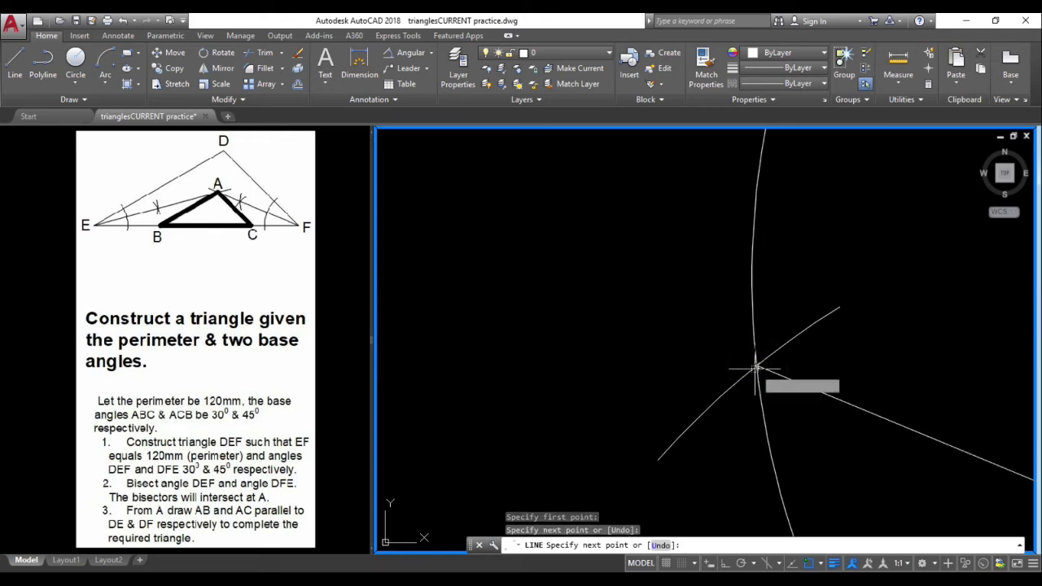
pyautogui.press('Return')
pyautogui.scroll(-3, 649, 311)
pyautogui.scroll(-4, 649, 310)
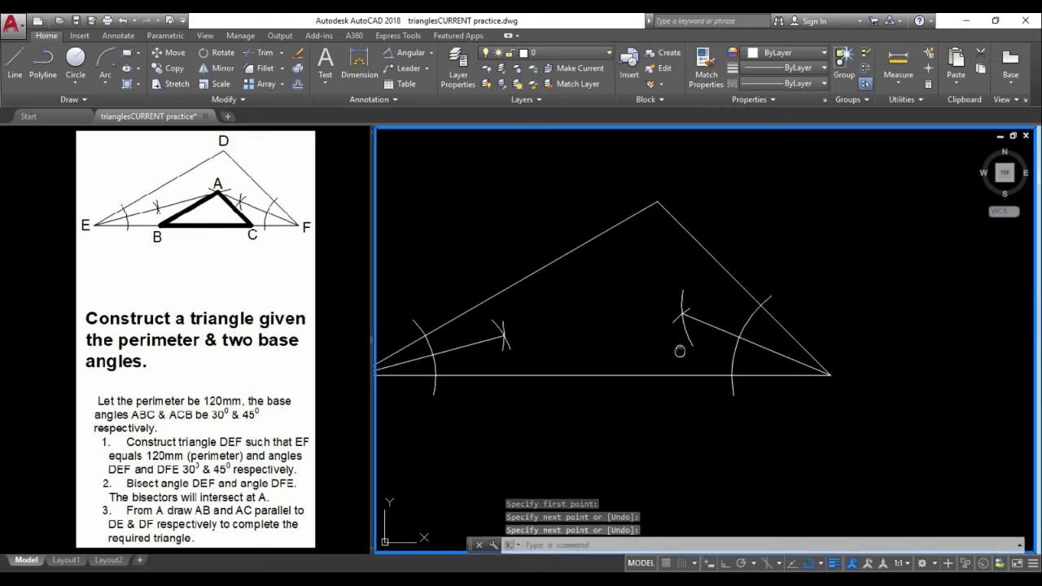
pyautogui.scroll(1, 732, 326)
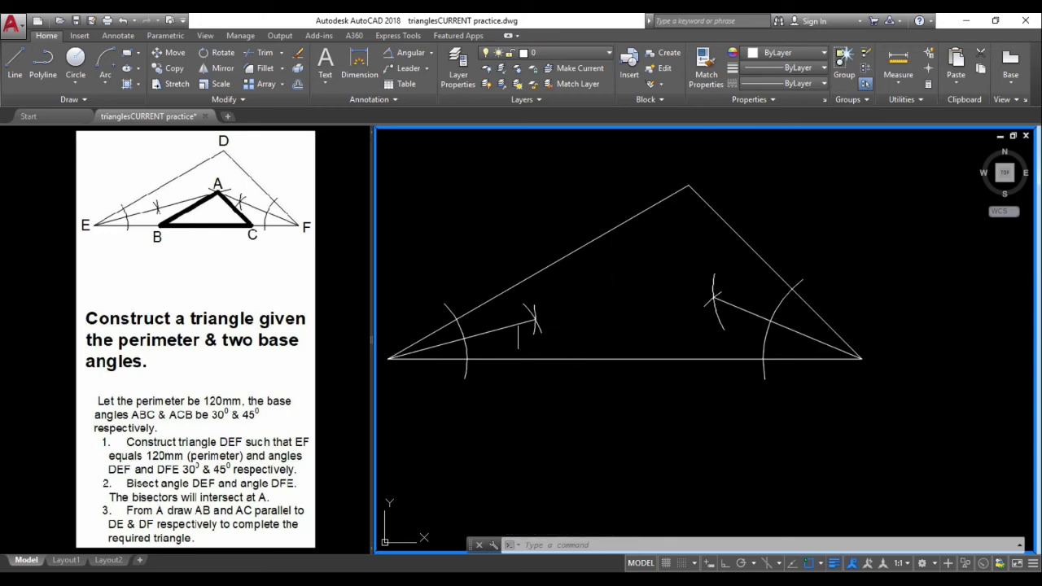
# Fillet the two bisectors with radius 0 so they meet sharply at point A.
pyautogui.click(267, 68)
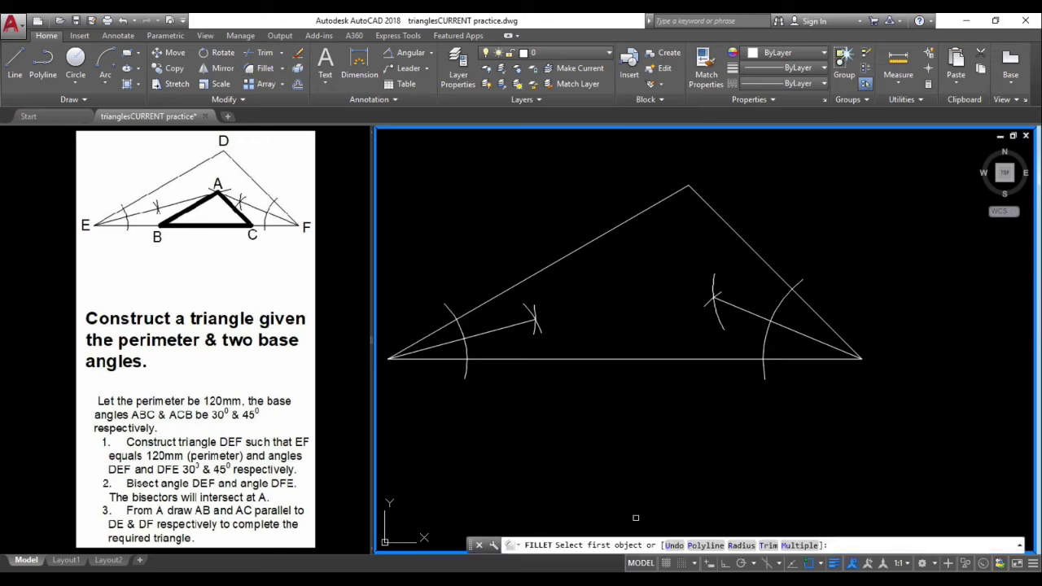
pyautogui.click(742, 547)
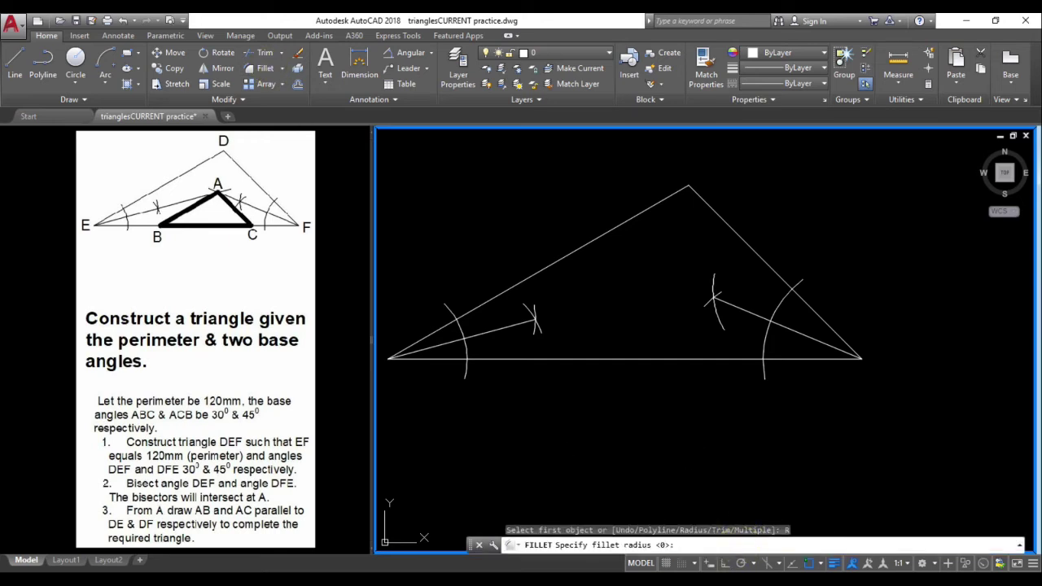
pyautogui.press('Return')
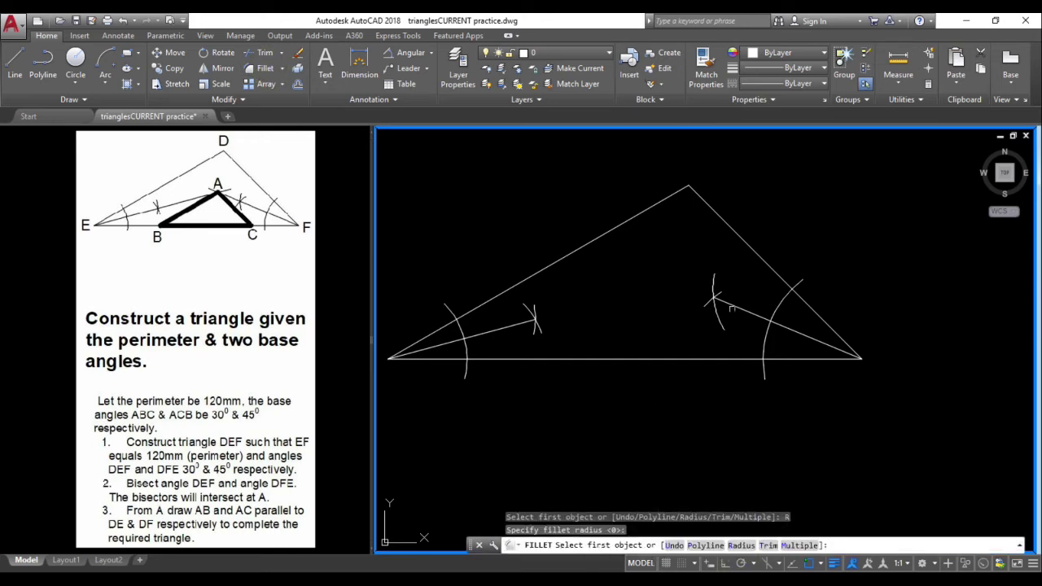
pyautogui.click(731, 301)
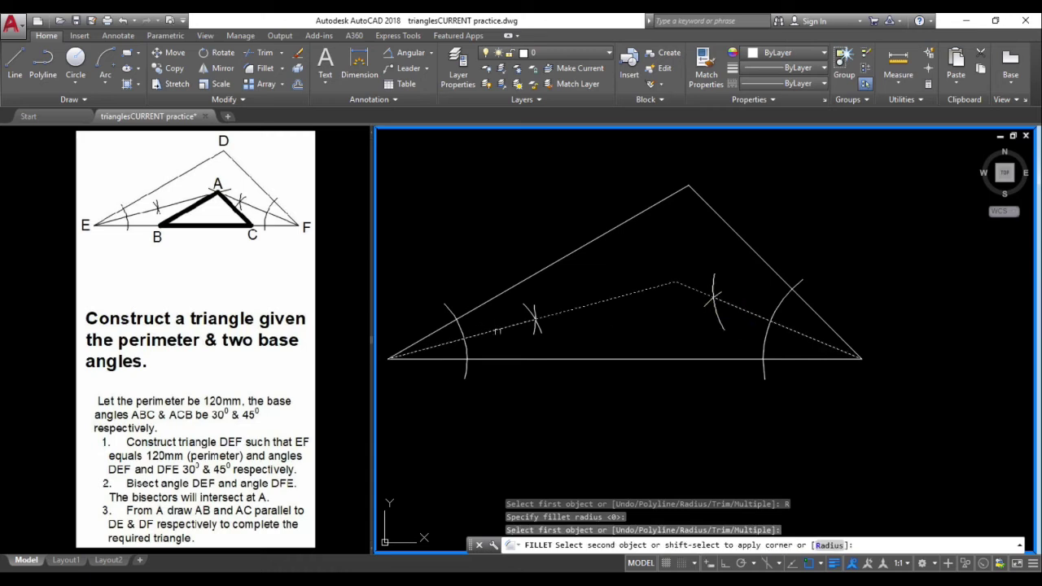
pyautogui.click(499, 332)
pyautogui.press('Escape')
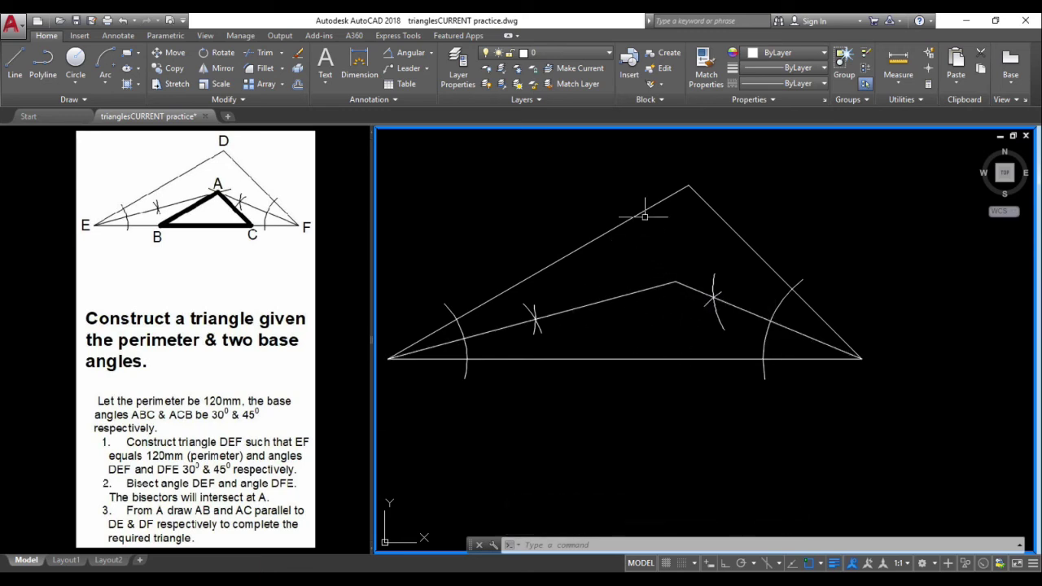
# Copy sides DE and DF from apex D so they pass through point A.
pyautogui.click(728, 226)
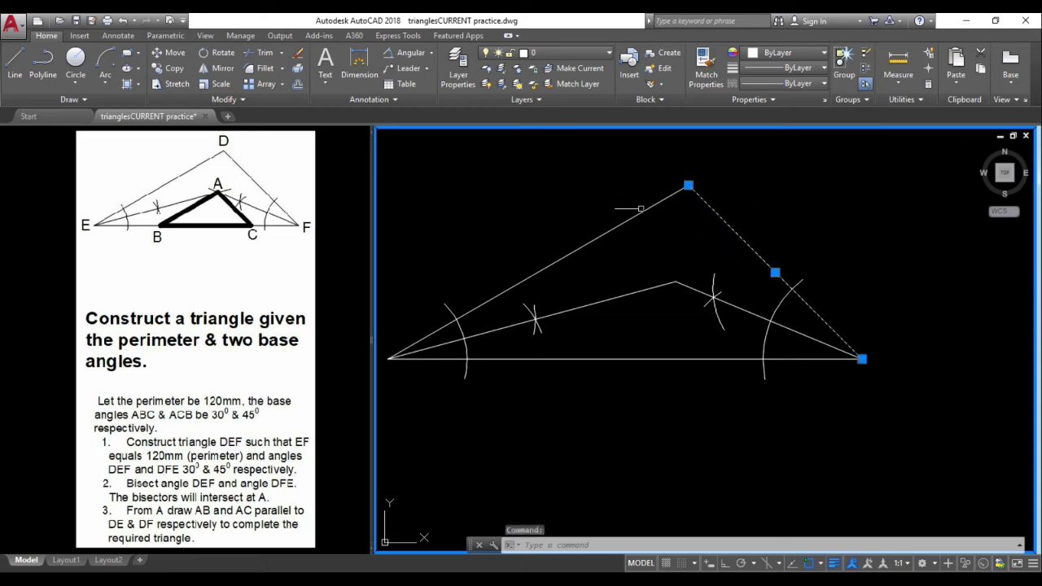
pyautogui.click(643, 213)
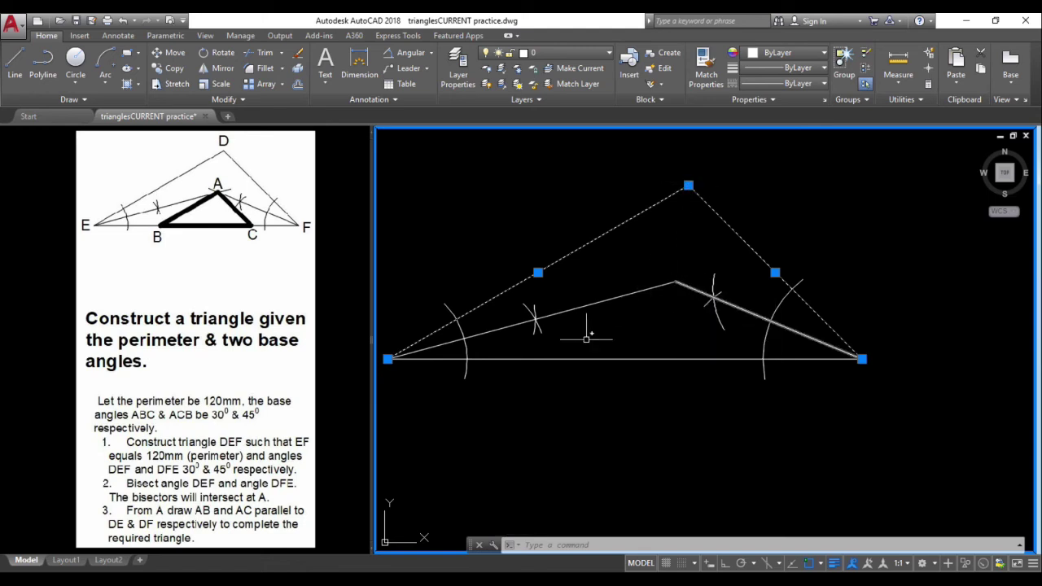
pyautogui.click(171, 68)
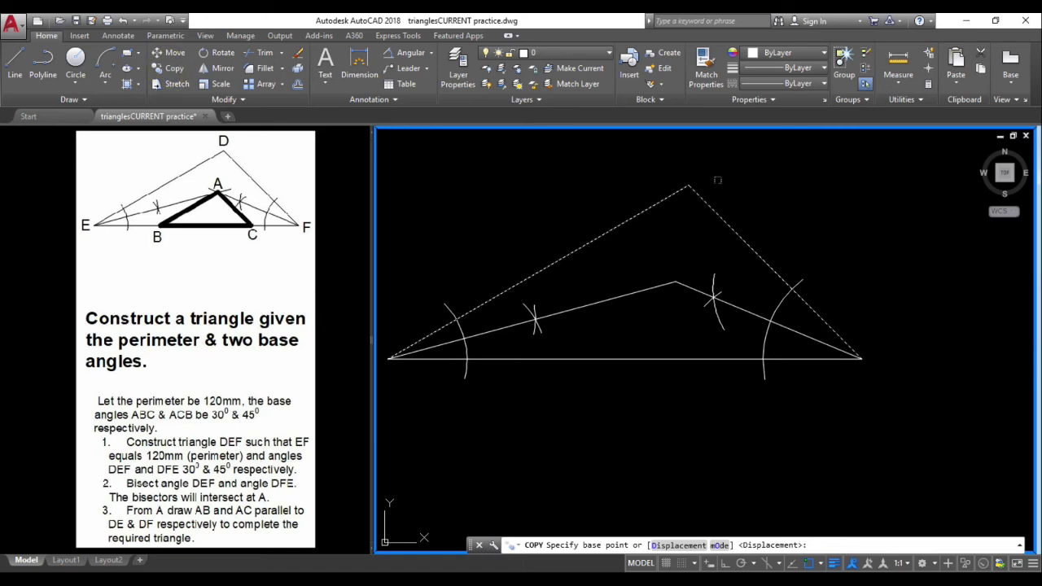
pyautogui.click(689, 186)
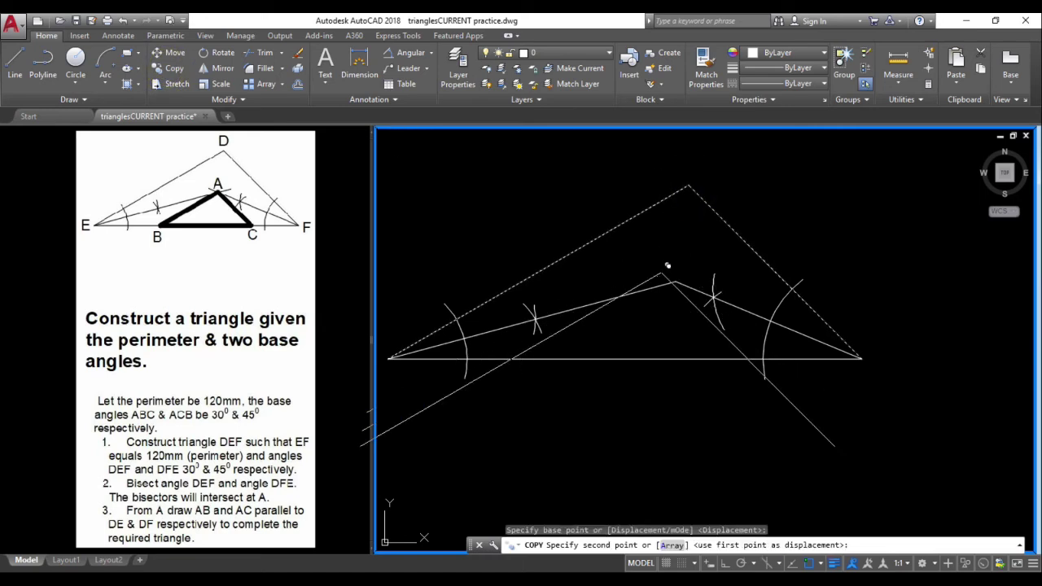
pyautogui.click(676, 282)
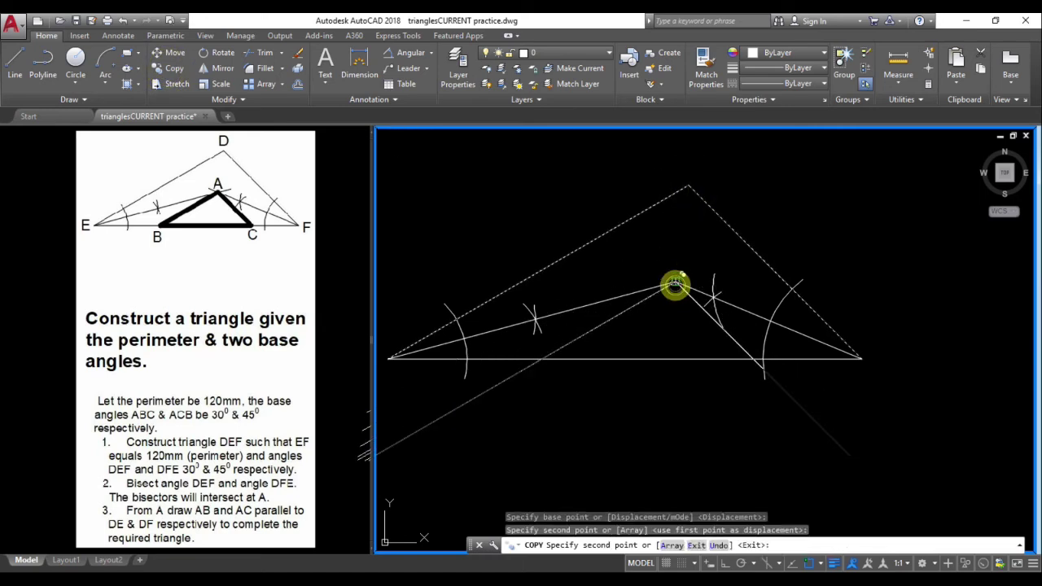
pyautogui.rightClick(810, 175)
pyautogui.click(830, 184)
pyautogui.click(830, 184)
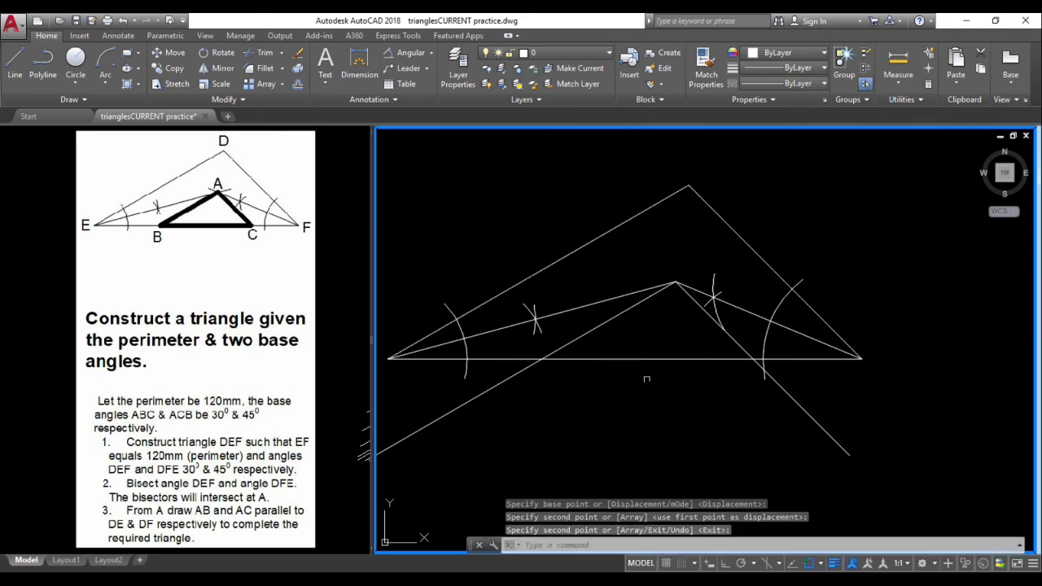
# Trim the copied lines' overhangs below base EF.
pyautogui.click(259, 51)
pyautogui.click(667, 358)
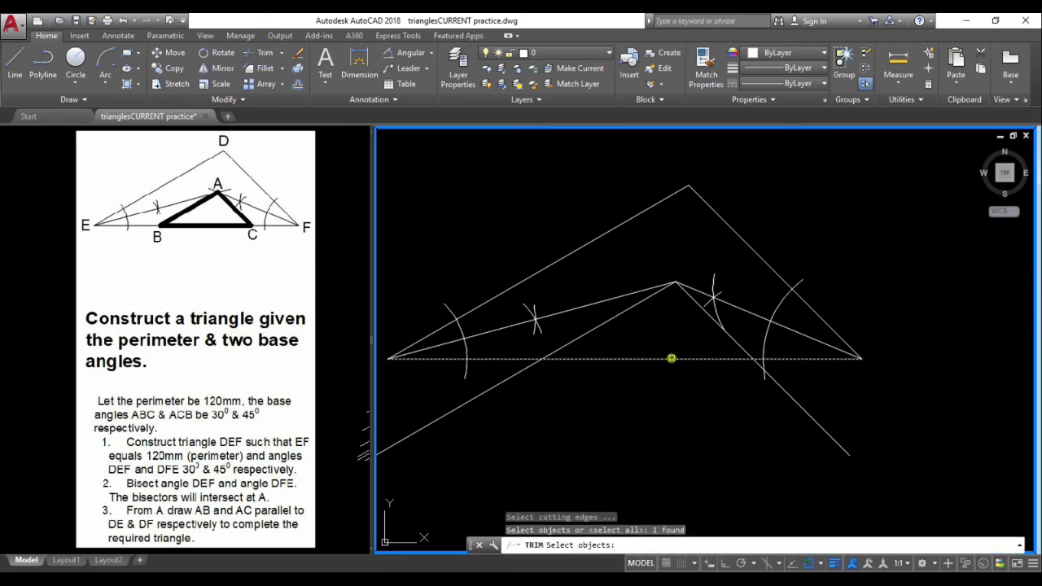
pyautogui.press('Return')
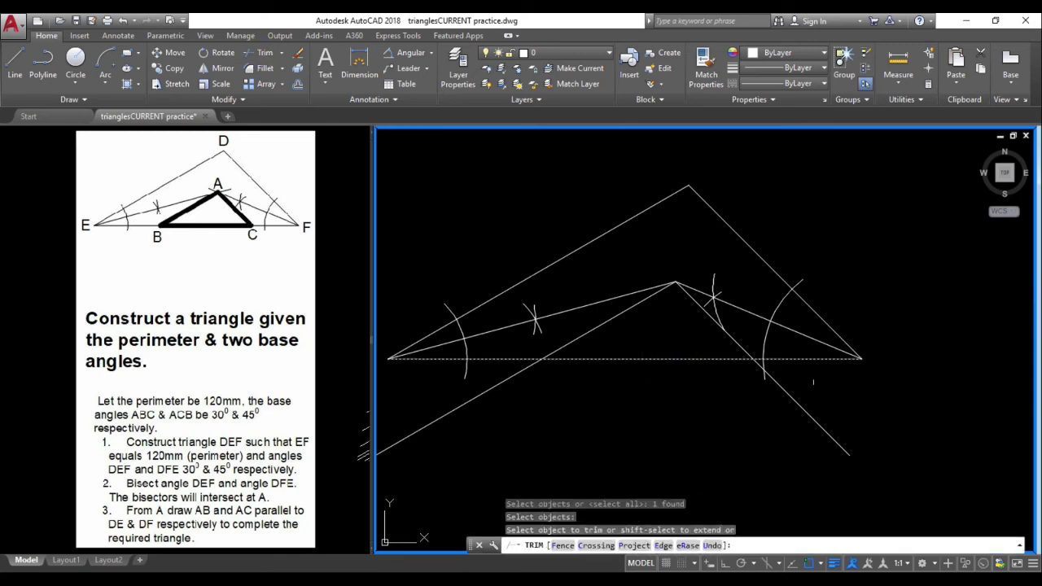
pyautogui.click(838, 390)
pyautogui.click(799, 419)
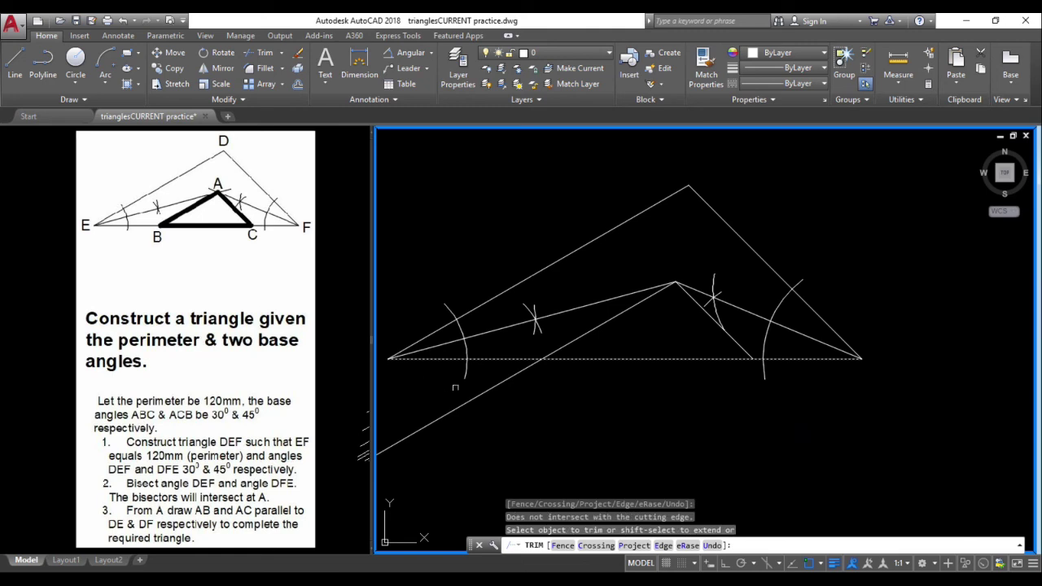
pyautogui.click(470, 398)
pyautogui.press('Escape')
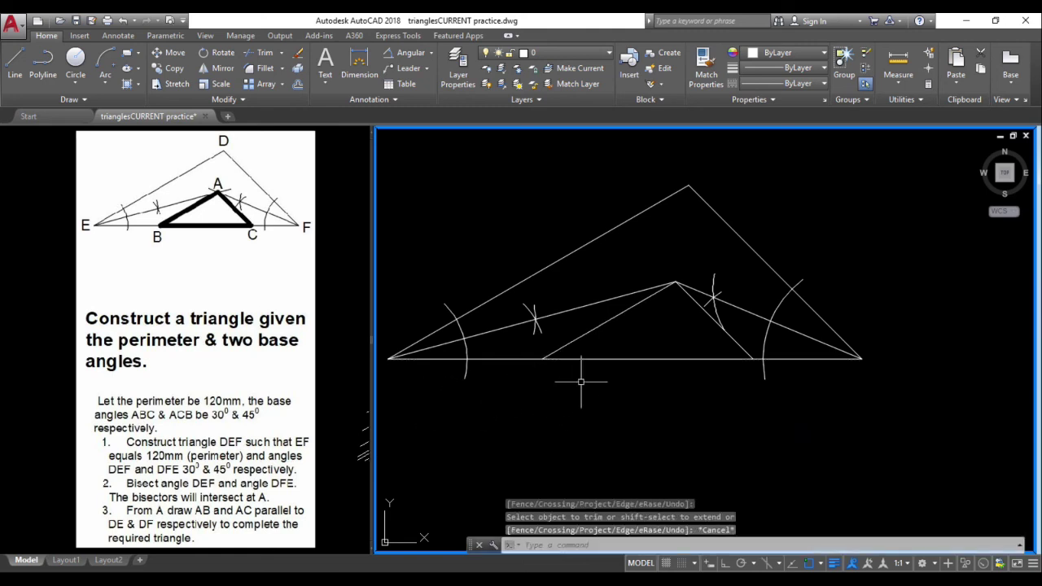
# Draw segment BC along the base from point B to point C.
pyautogui.click(15, 66)
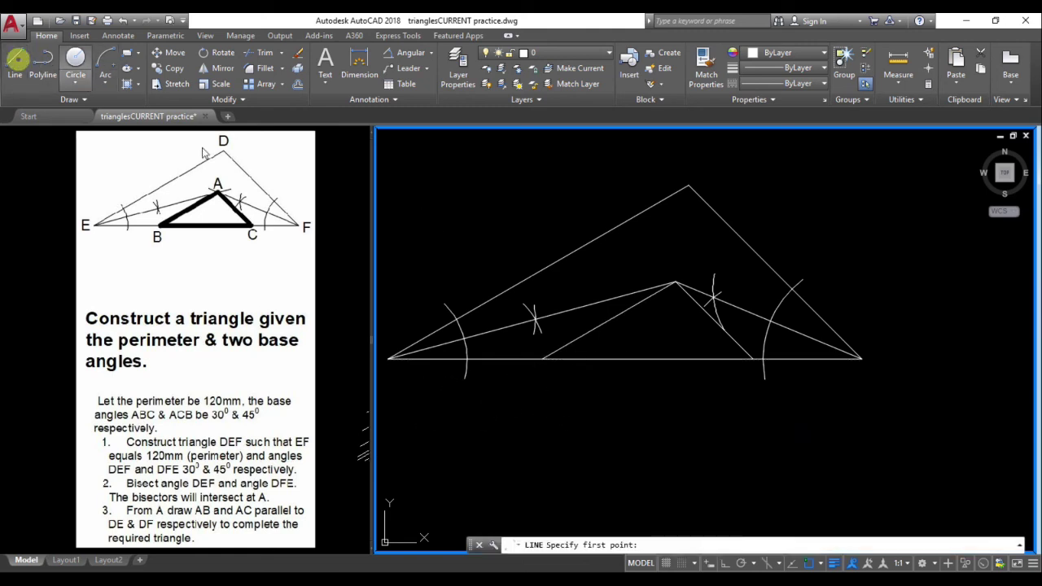
pyautogui.click(541, 359)
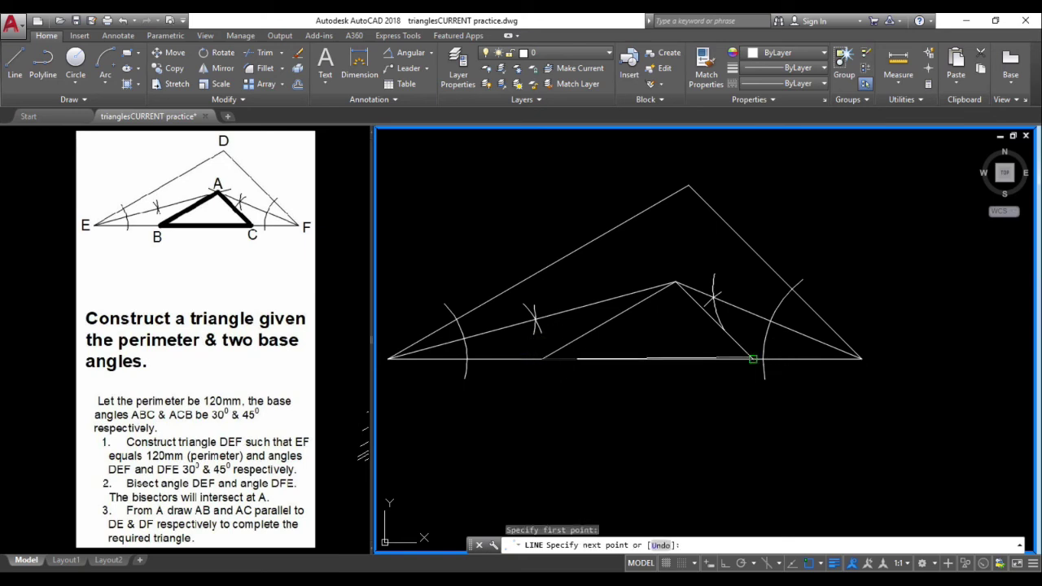
pyautogui.click(753, 359)
pyautogui.press('Return')
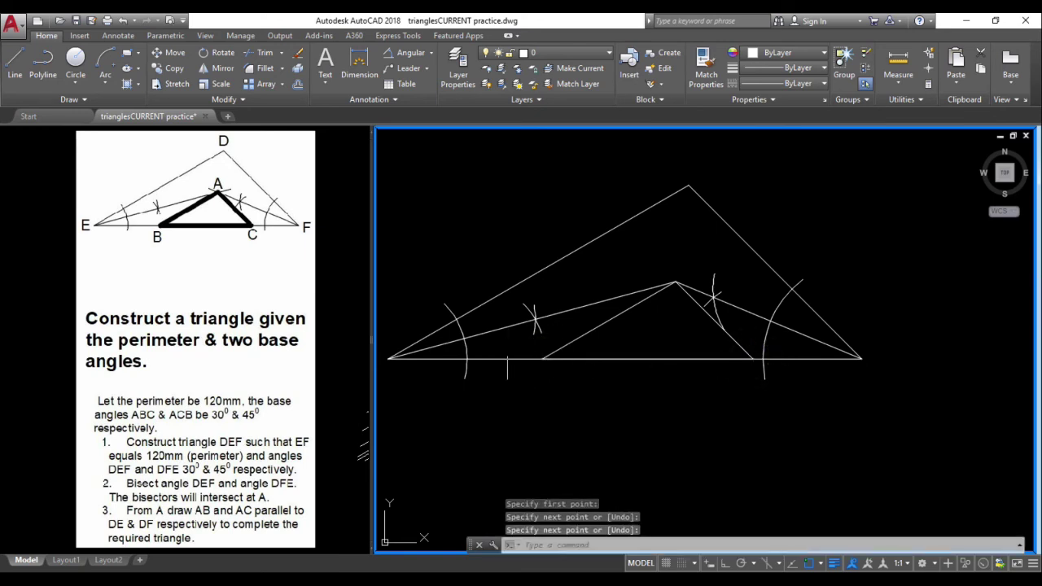
pyautogui.click(505, 359)
pyautogui.press('Return')
pyautogui.press('Escape')
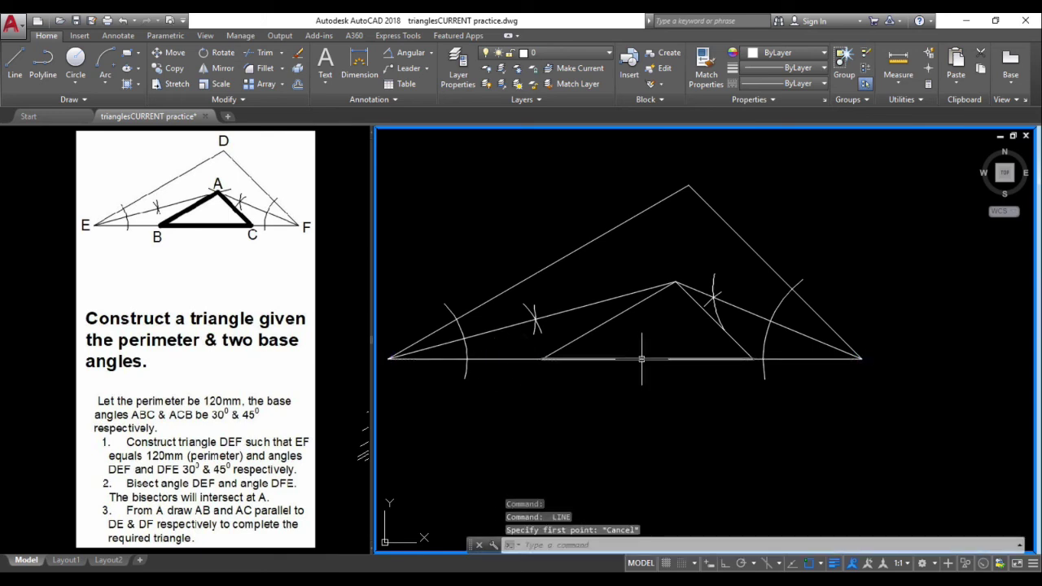
pyautogui.click(643, 359)
pyautogui.press('Escape')
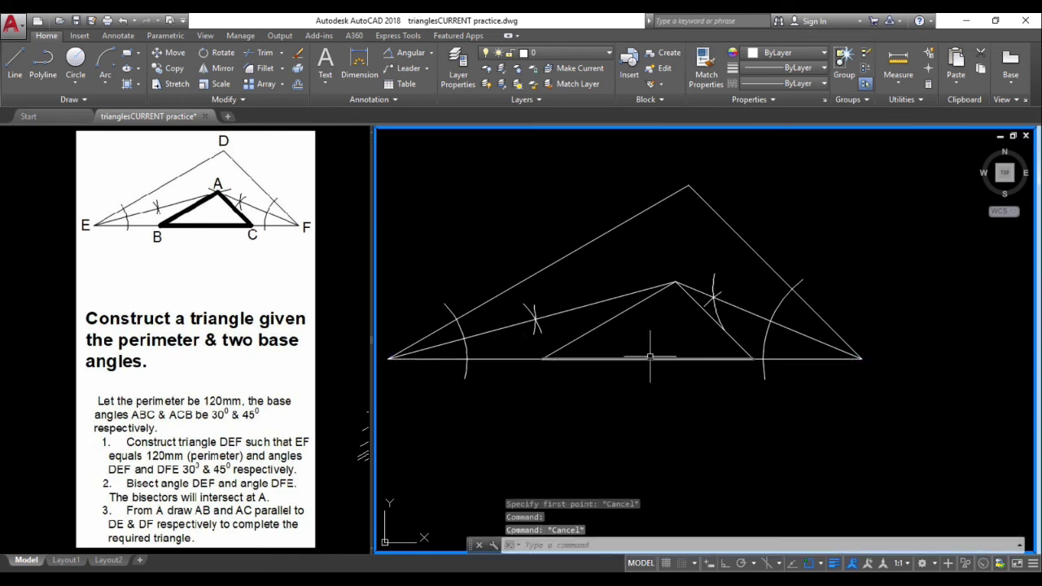
# Give sides AB, AC and BC a 0.60 mm lineweight.
pyautogui.click(649, 358)
pyautogui.click(613, 319)
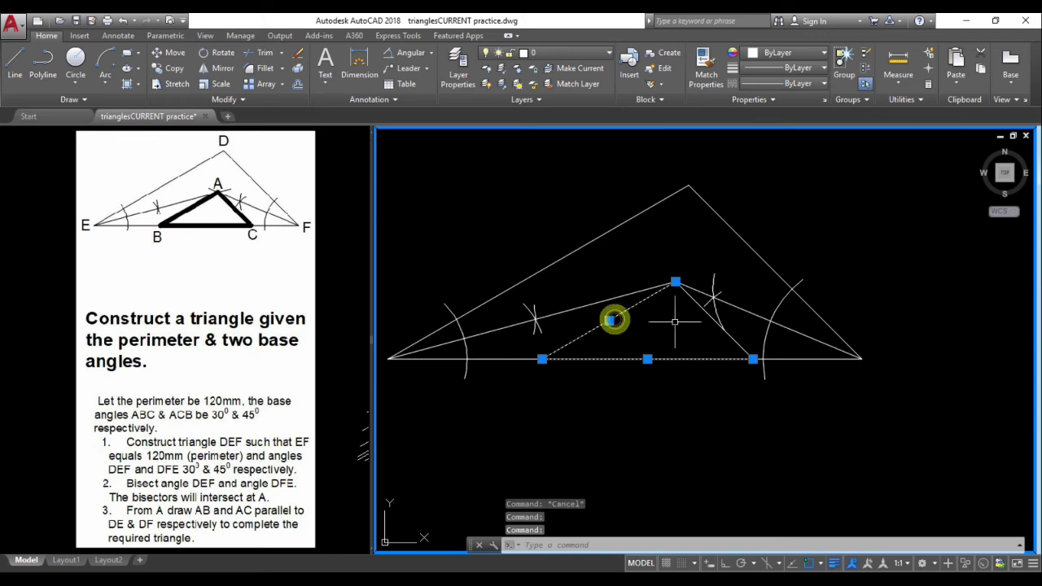
pyautogui.click(728, 334)
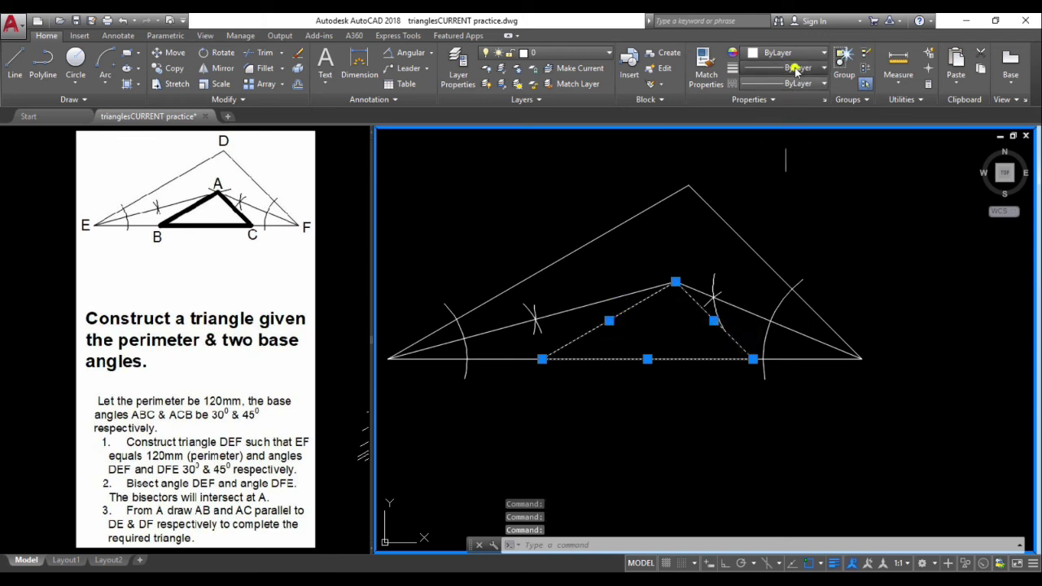
pyautogui.click(796, 71)
pyautogui.click(783, 183)
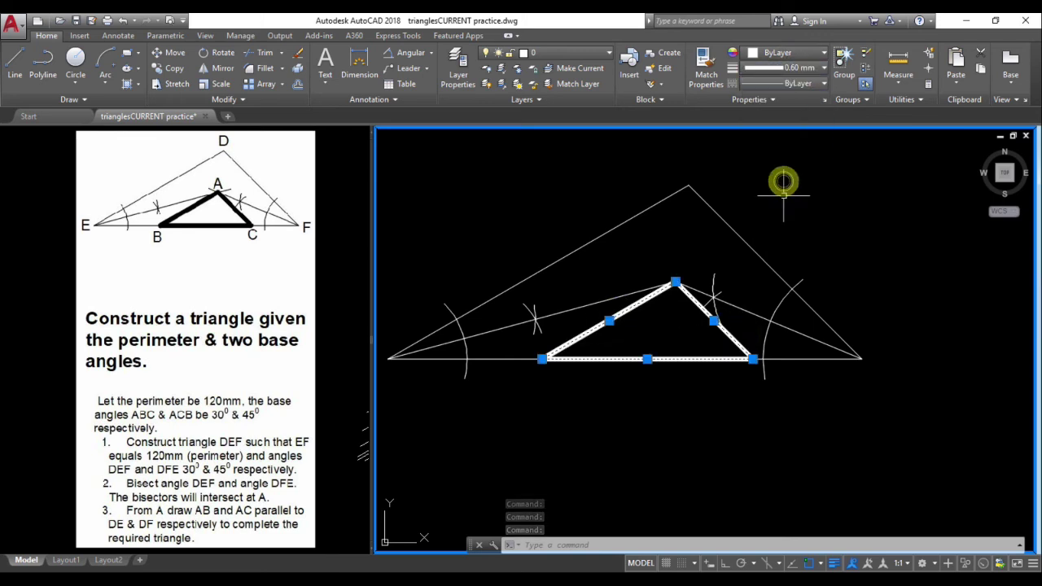
pyautogui.press('Escape')
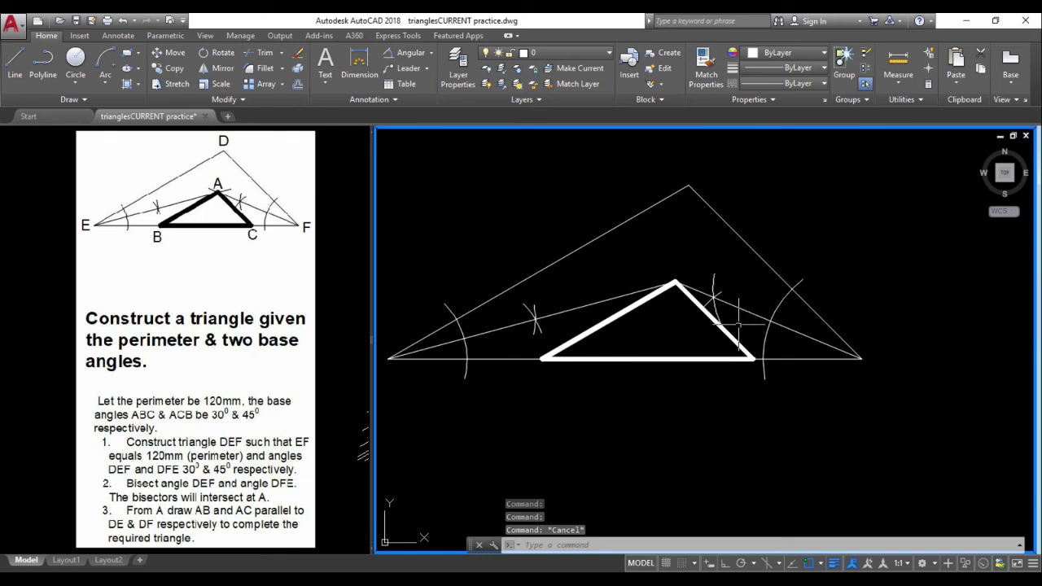
pyautogui.moveTo(665, 431); pyautogui.dragTo(709, 432, button='middle')
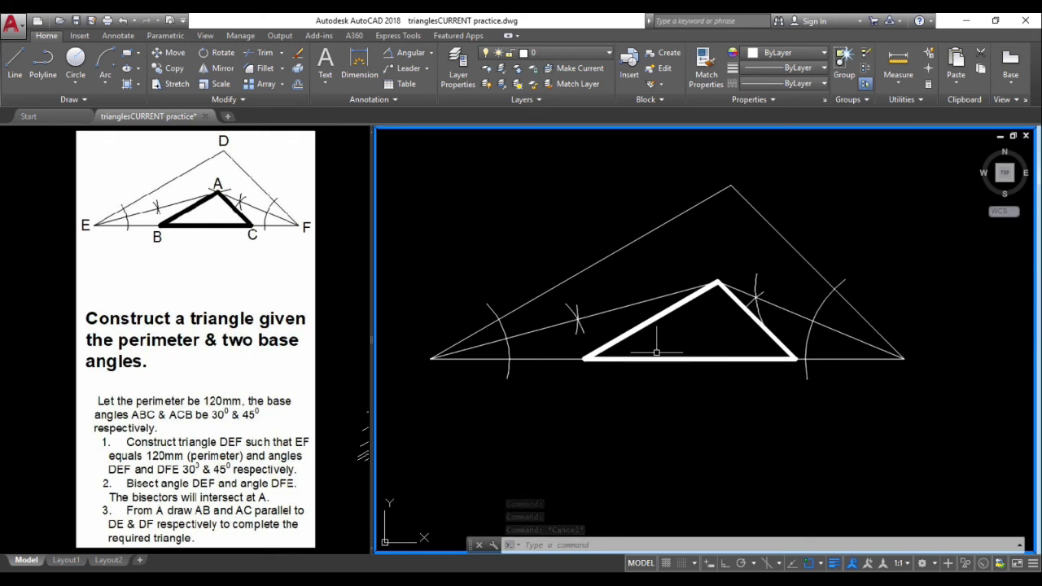